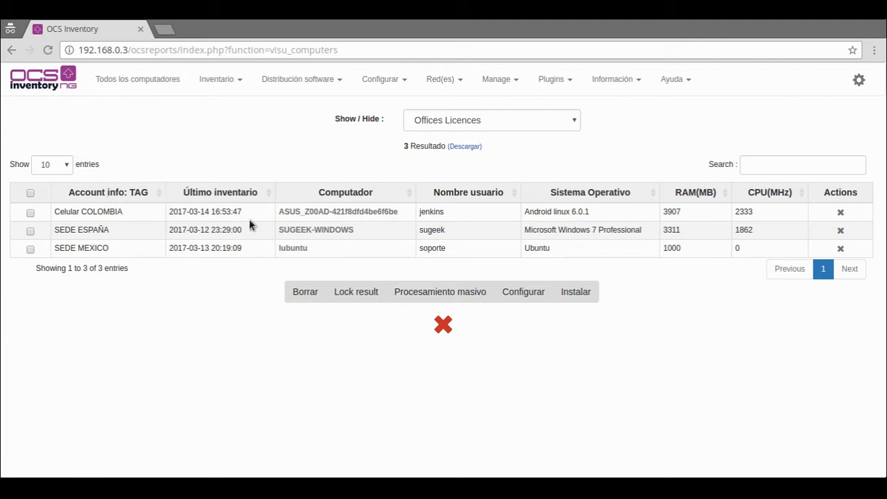
- Open the lubuntu computer record and review its user, operating system, service pack, description and IP address details
left_click(303, 250)
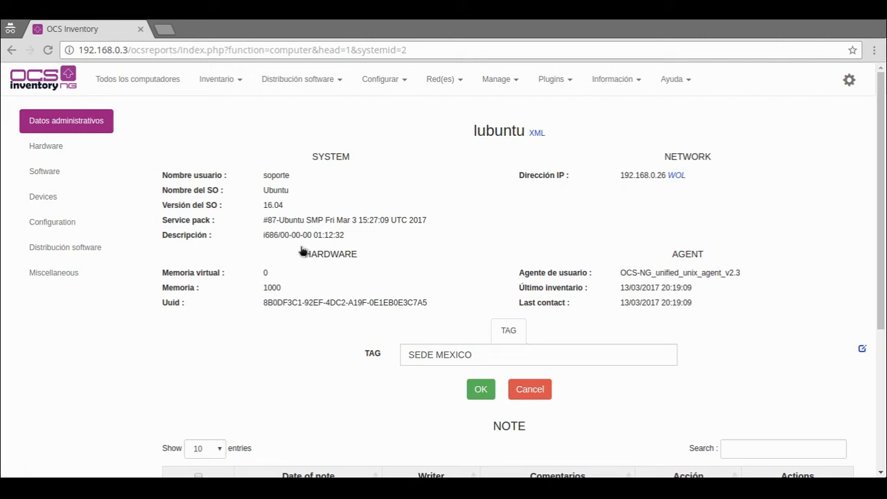
triple_click(275, 175)
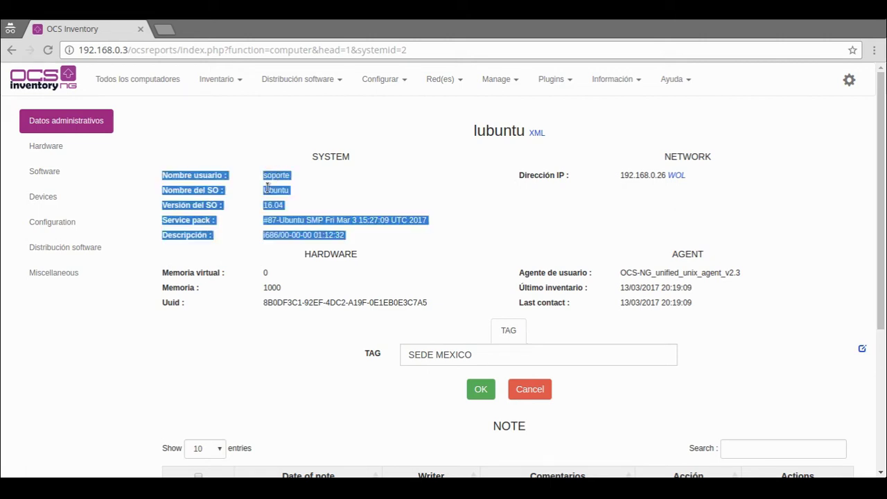
left_click_drag(276, 189, 268, 194)
left_click(271, 204)
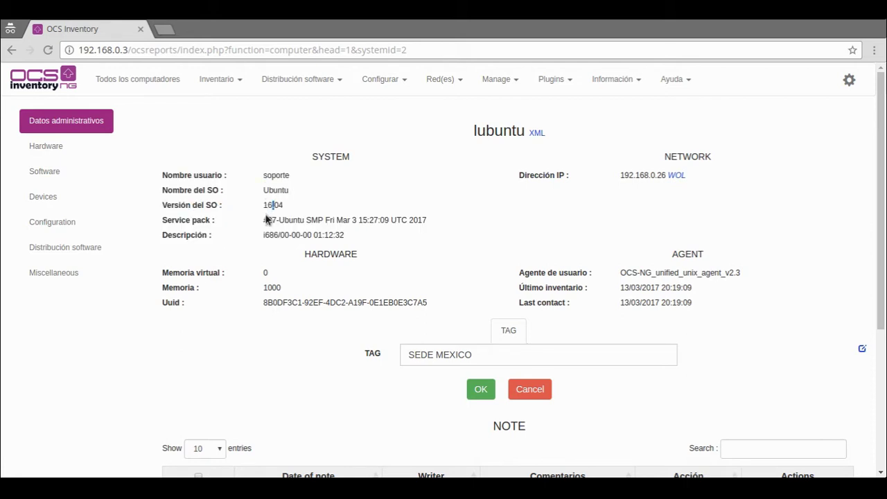
double_click(277, 220)
double_click(296, 235)
left_click(296, 251)
double_click(642, 175)
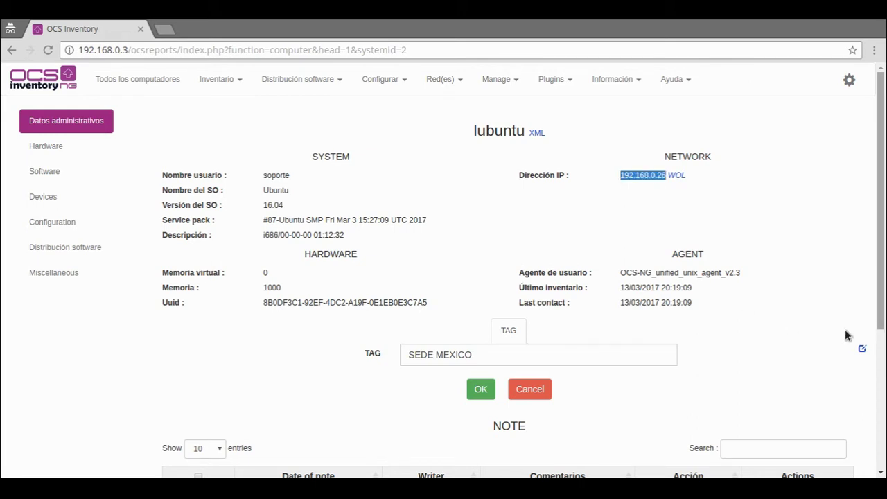
- Add an annotation reading "Mantenimiento Realizado" to the lubuntu computer's notes
scroll(744, 320, "down", 3)
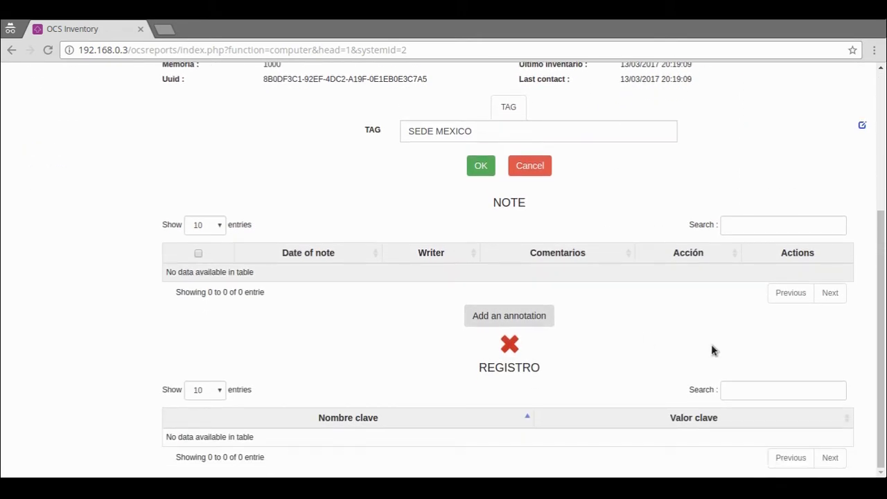
left_click(508, 320)
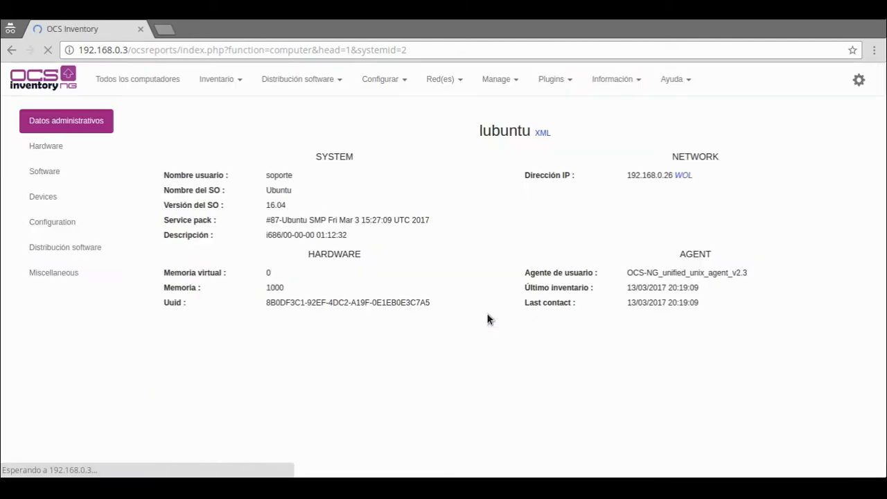
scroll(641, 350, "down", 3)
left_click(489, 362)
type("M")
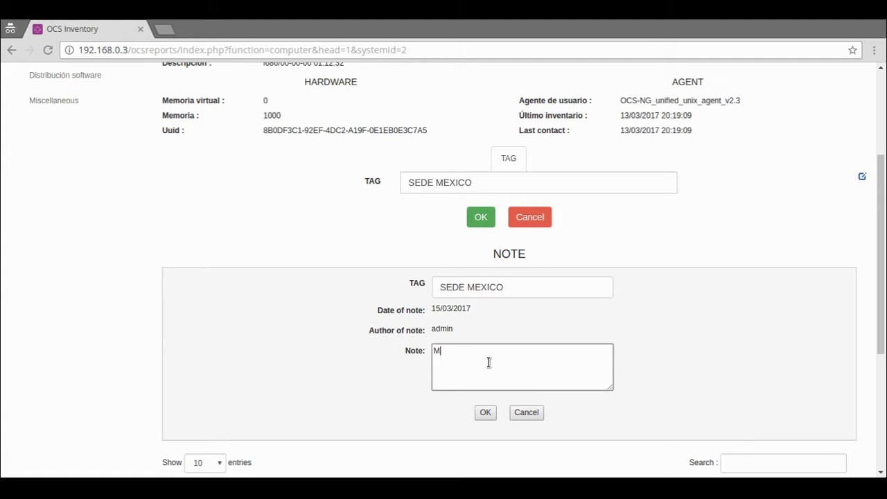
type("antenimiento Realizado")
left_click(485, 413)
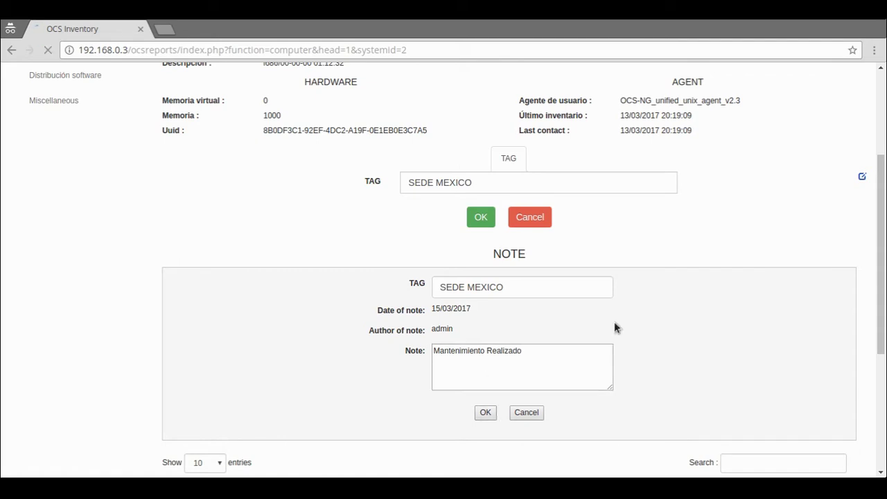
scroll(624, 298, "down", 2)
scroll(588, 315, "down", 2)
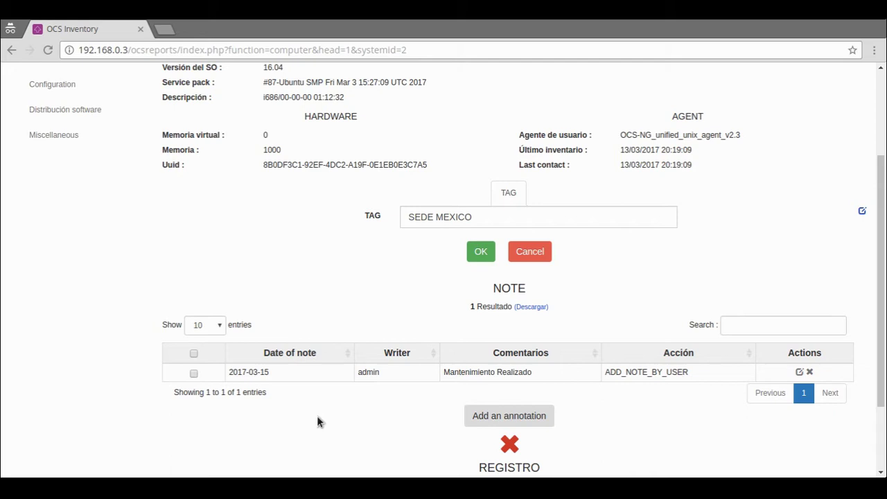
- Open lubuntu's hardware inventory and examine the processor, memory, storage and disk tables, including the VBOXADDITIONS and sda2 entries
scroll(305, 346, "up", 4)
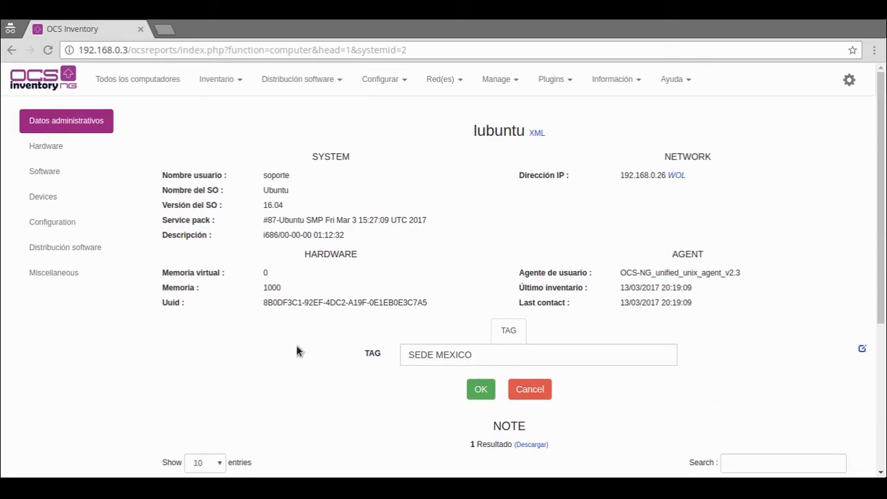
left_click(79, 146)
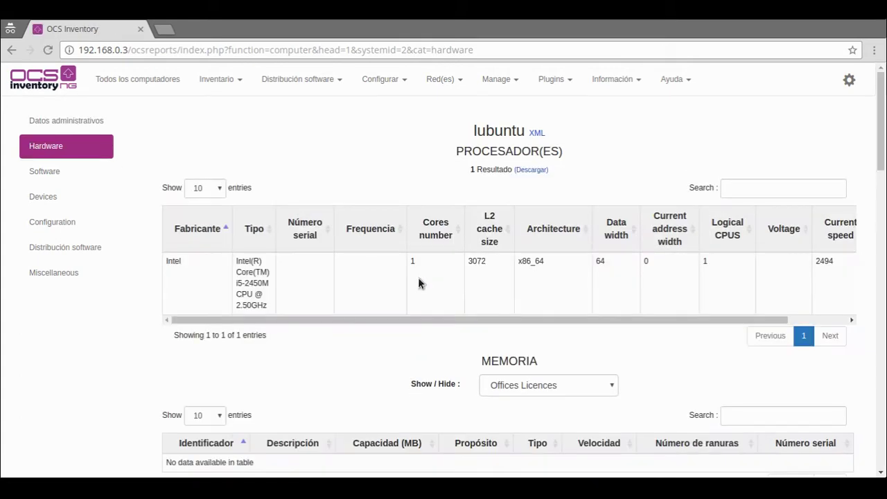
scroll(418, 277, "down", 4)
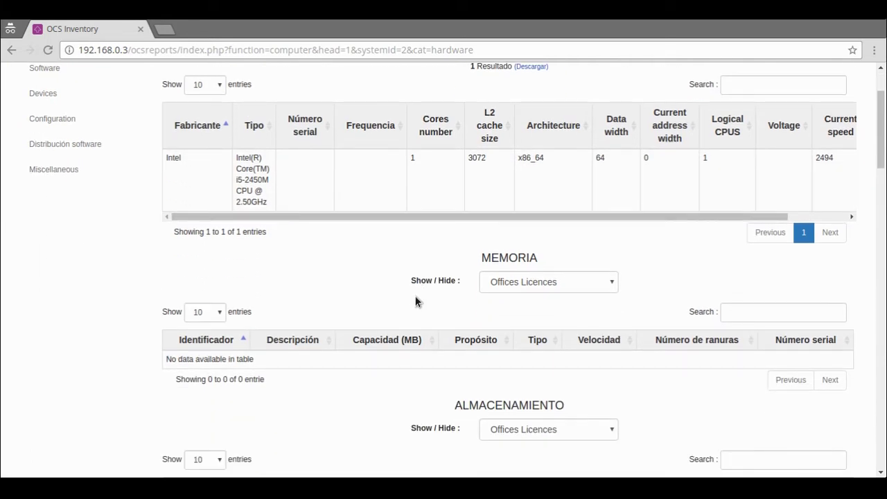
scroll(413, 305, "down", 1)
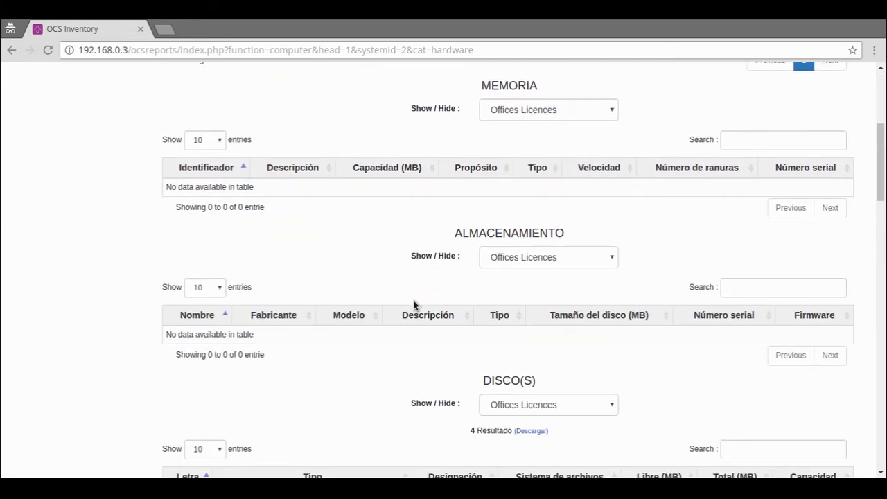
scroll(413, 299, "up", 2)
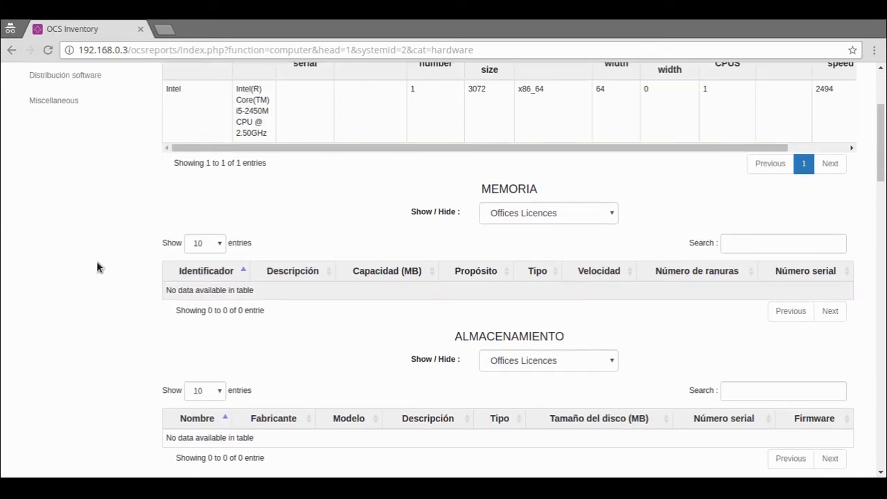
scroll(342, 341, "down", 1)
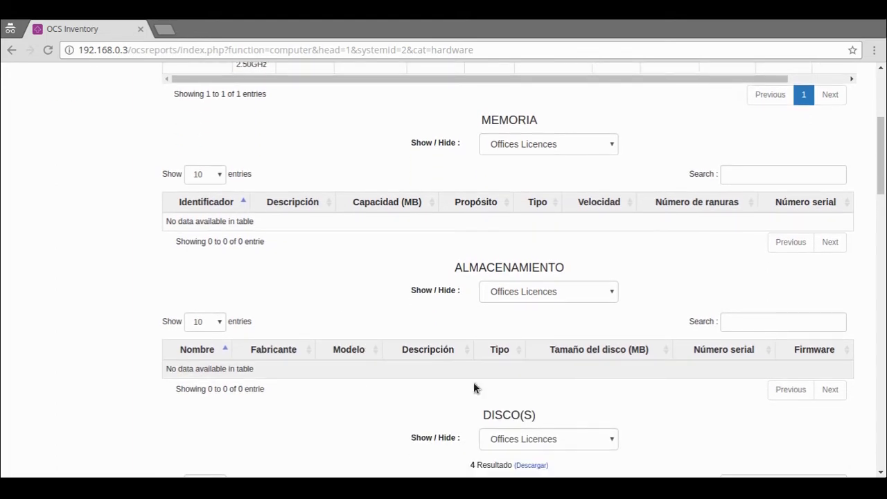
scroll(405, 393, "down", 3)
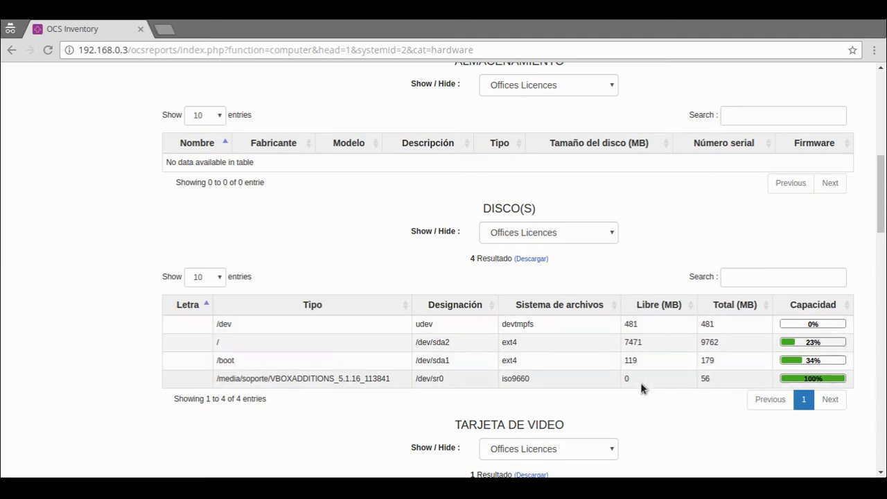
double_click(359, 383)
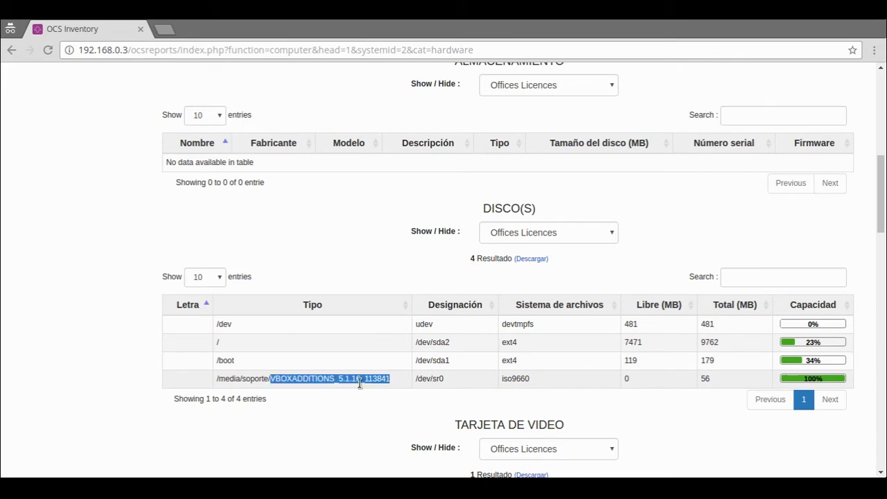
triple_click(386, 389)
left_click(440, 345)
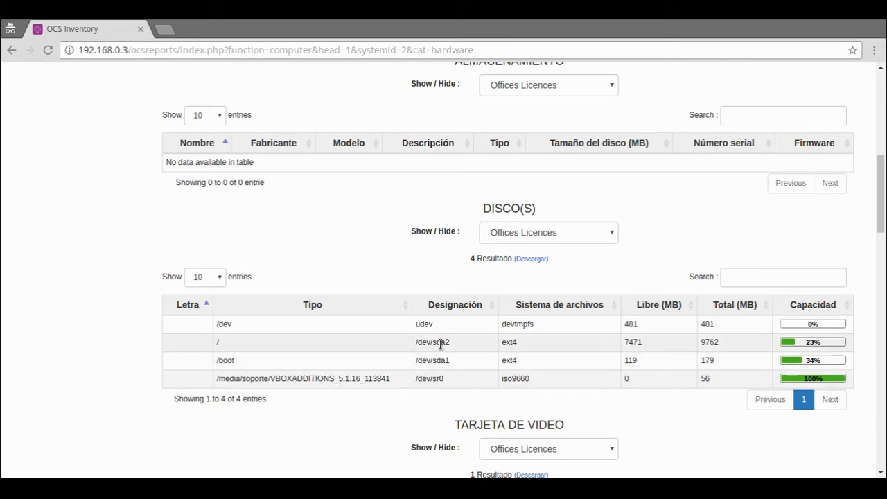
double_click(440, 342)
- Examine the video card, sound, network, controller, slot, port and BIOS tables in lubuntu's hardware inventory
scroll(608, 399, "down", 3)
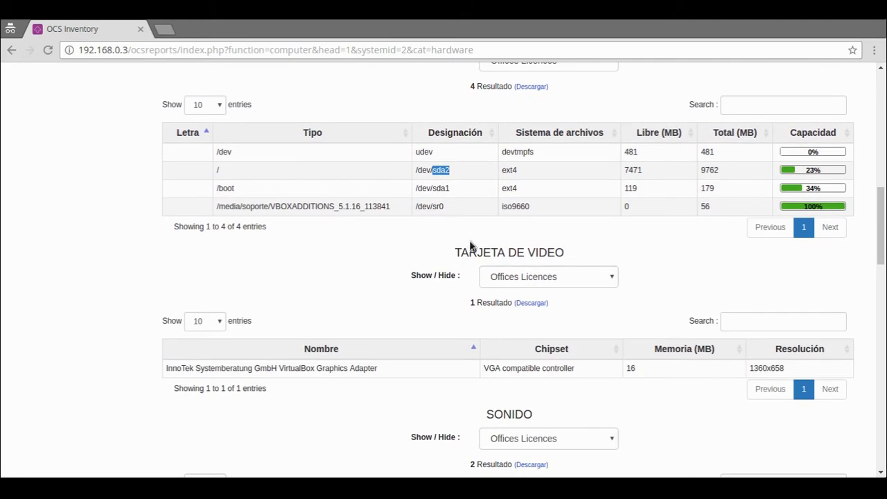
scroll(662, 422, "down", 4)
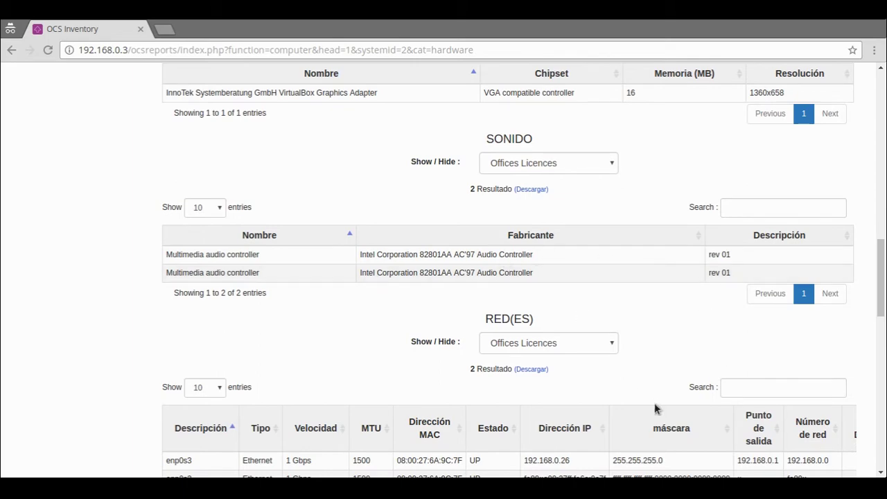
scroll(638, 395, "down", 2)
scroll(637, 395, "down", 1)
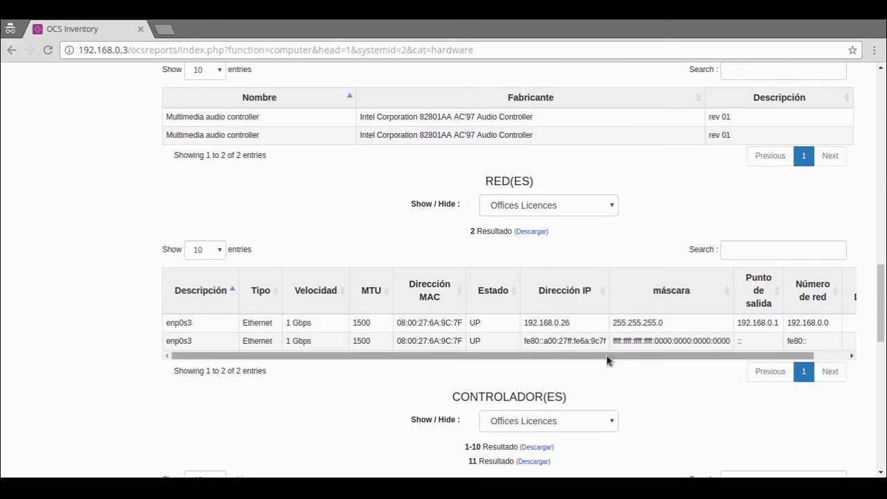
left_click_drag(607, 360, 640, 359)
scroll(708, 390, "down", 4)
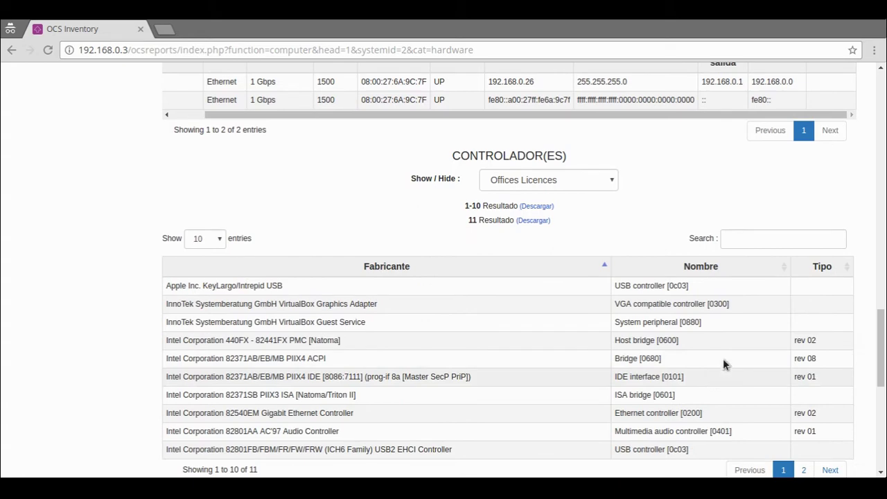
scroll(707, 354, "down", 1)
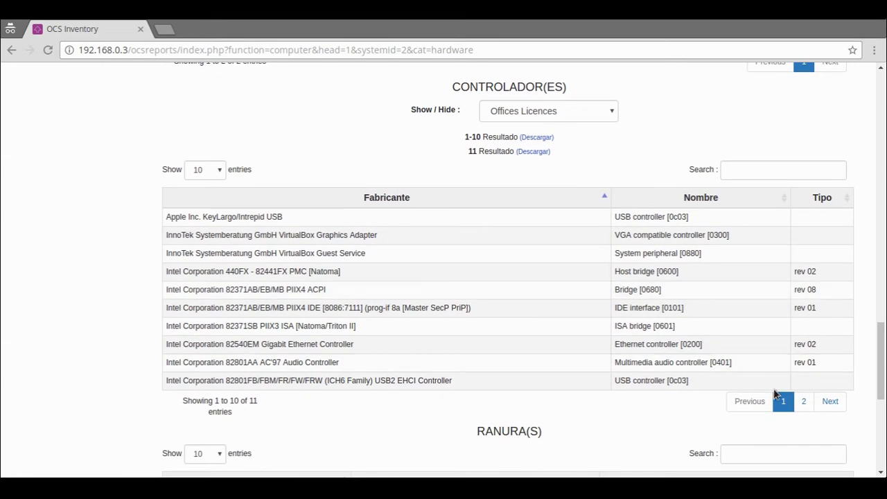
scroll(454, 405, "down", 5)
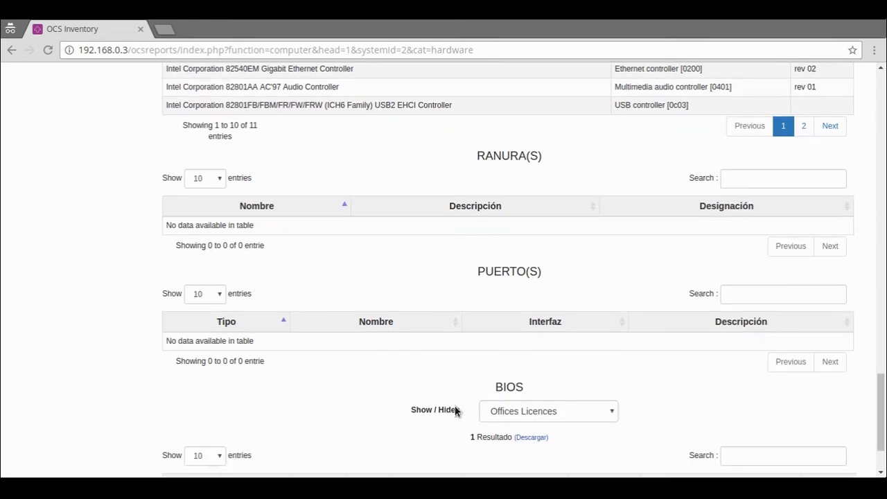
scroll(454, 410, "down", 1)
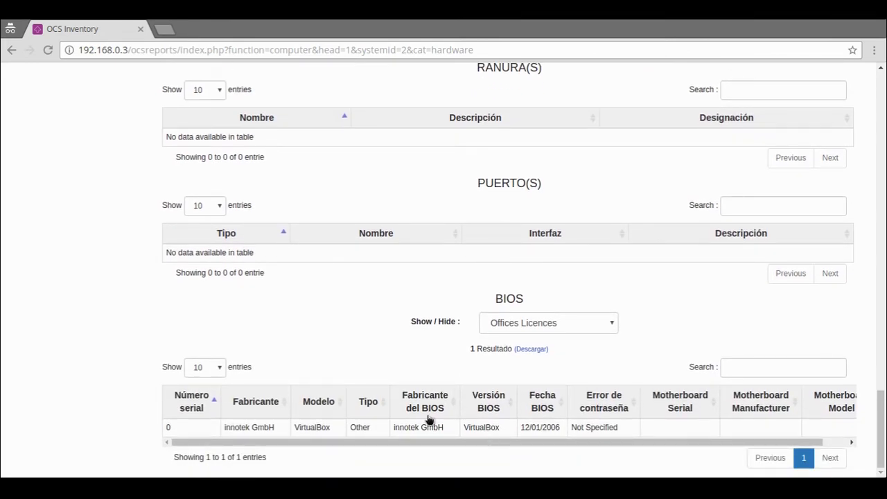
- Return to the processor table at the start of the hardware inventory and look through its remaining columns
scroll(92, 333, "up", 4)
scroll(92, 328, "up", 14)
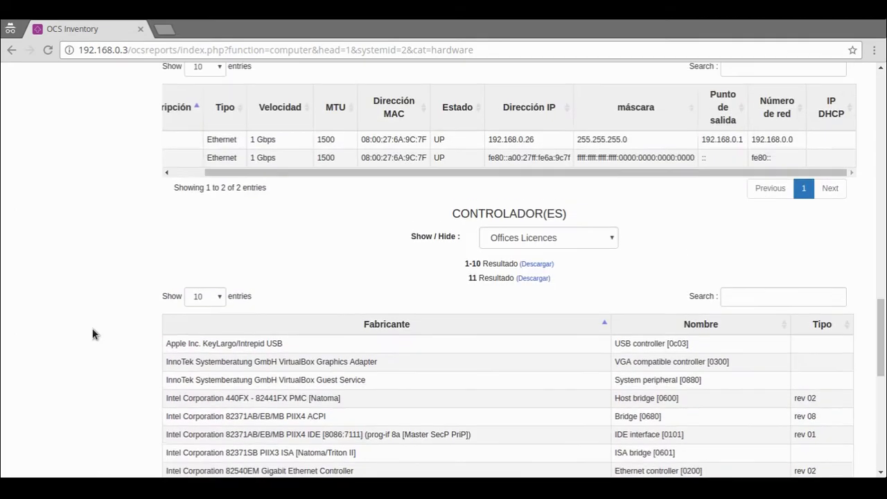
scroll(92, 327, "up", 12)
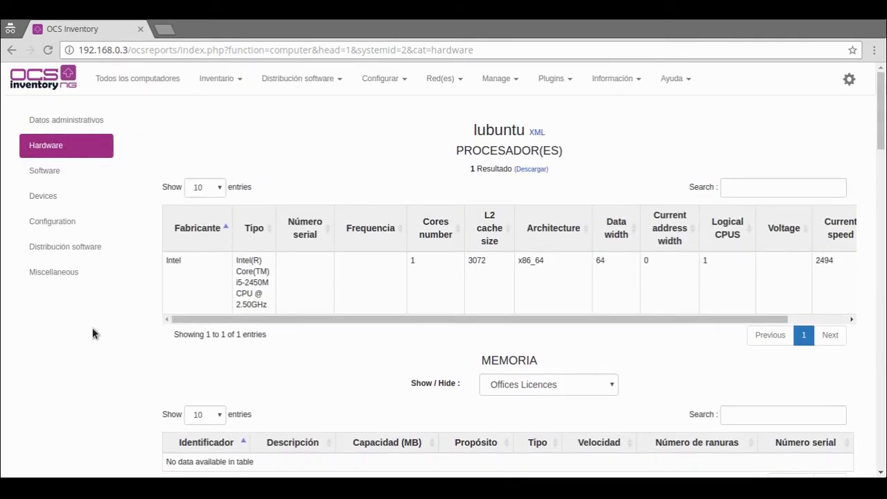
left_click_drag(317, 320, 477, 329)
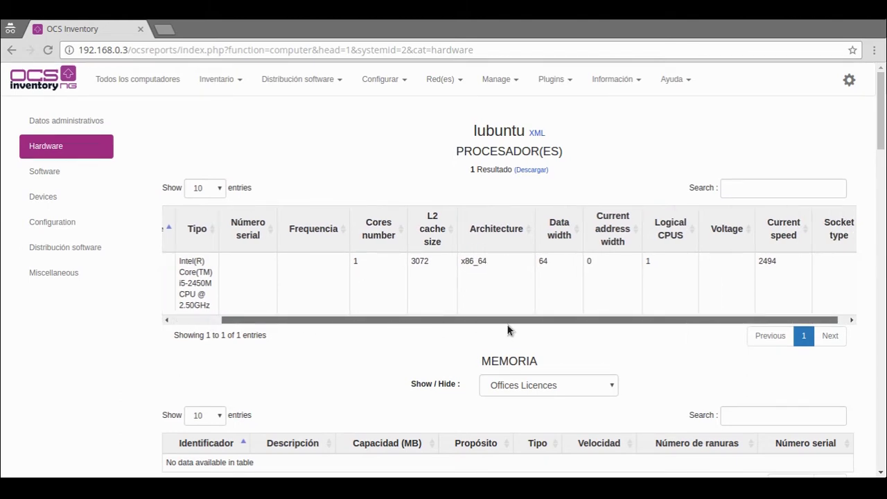
left_click_drag(419, 320, 174, 325)
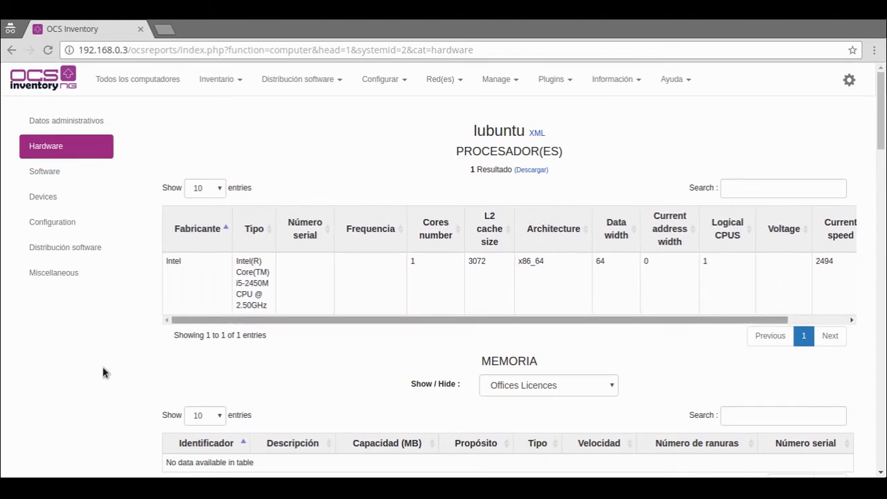
- Open lubuntu's installed software list and browse its packages page by page through page 5
left_click(49, 174)
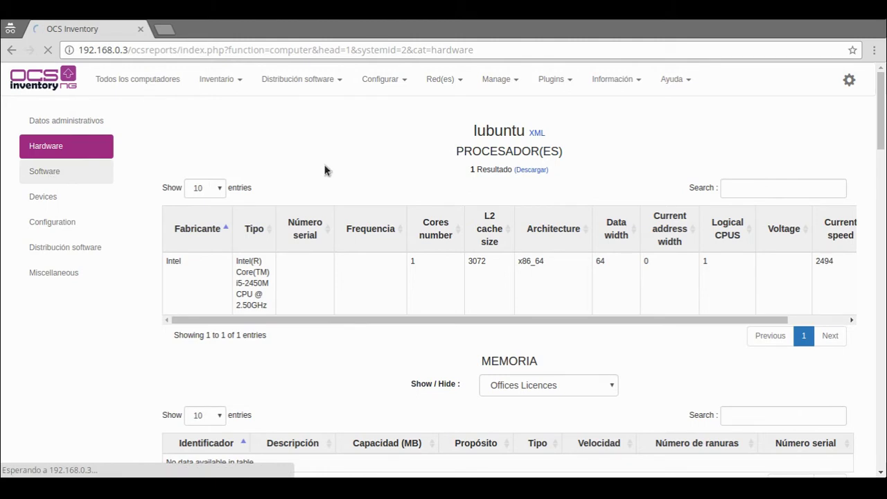
scroll(609, 279, "down", 1)
scroll(609, 279, "down", 1)
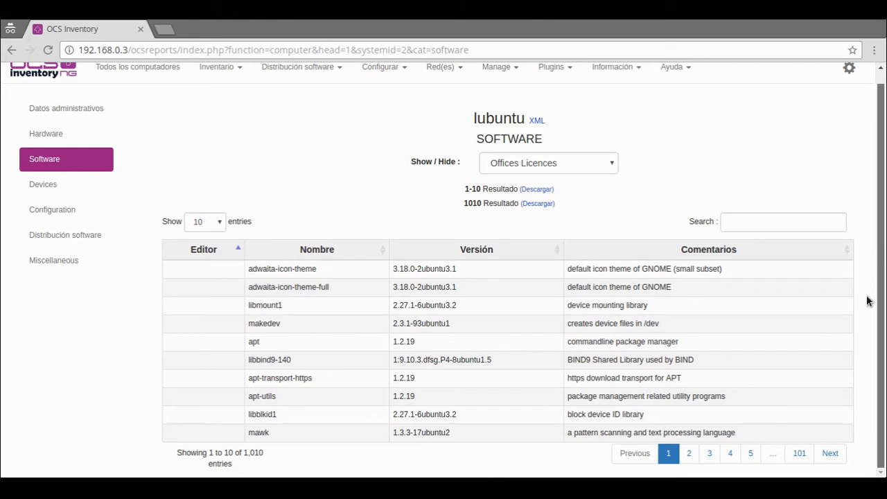
left_click(687, 456)
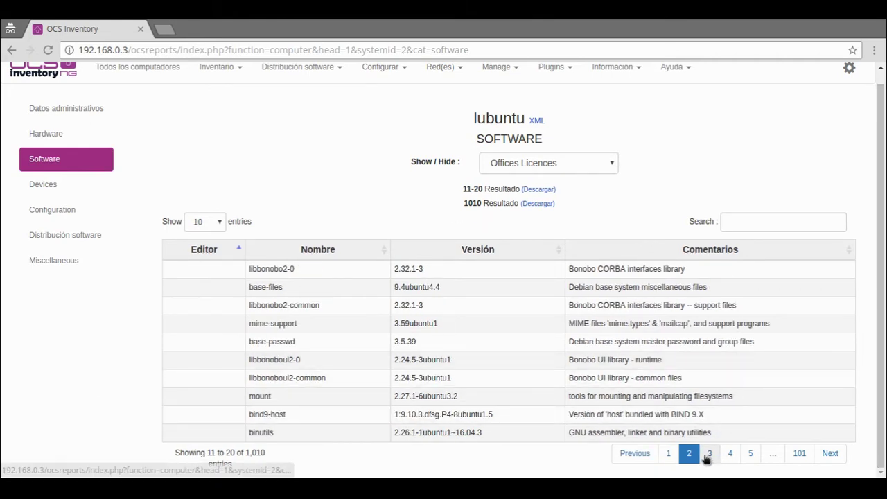
left_click(708, 455)
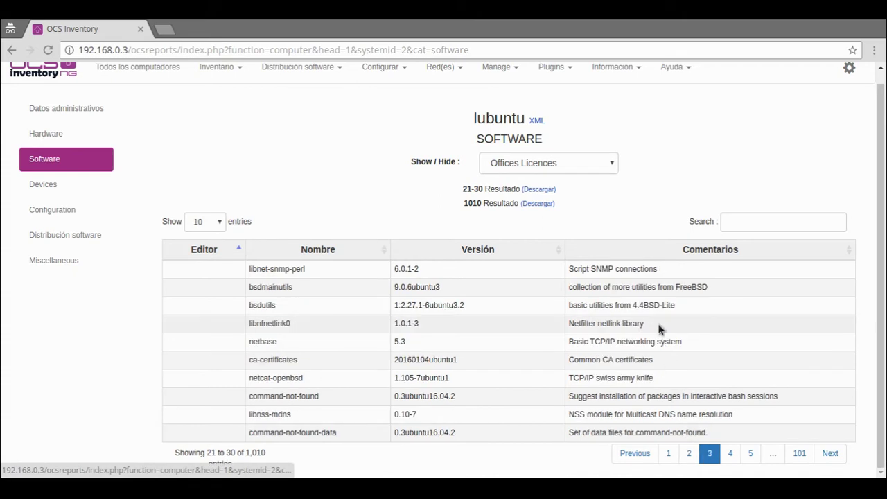
left_click(730, 453)
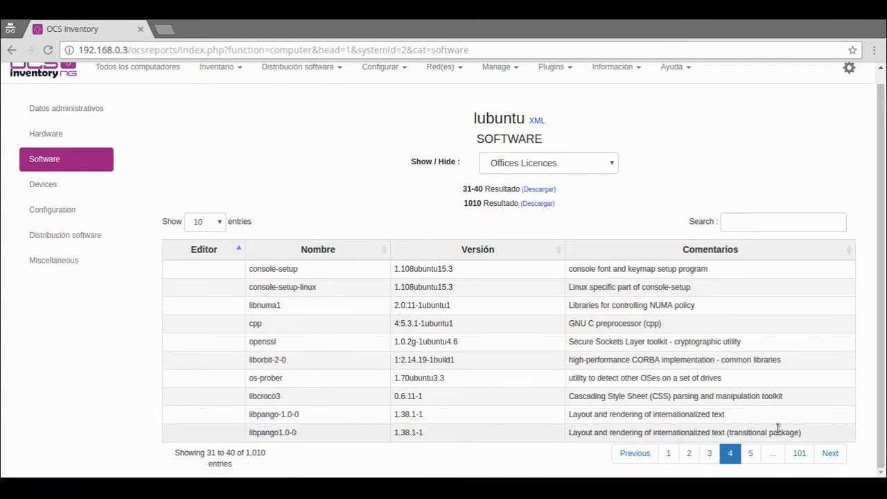
left_click(750, 454)
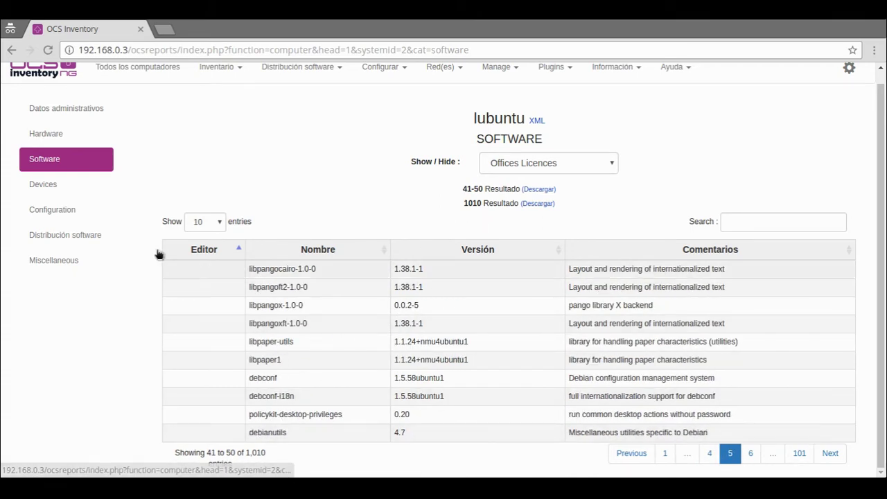
- Open lubuntu's devices inventory and examine the smartphone, monitor, input device, printer and modem tables
left_click(52, 186)
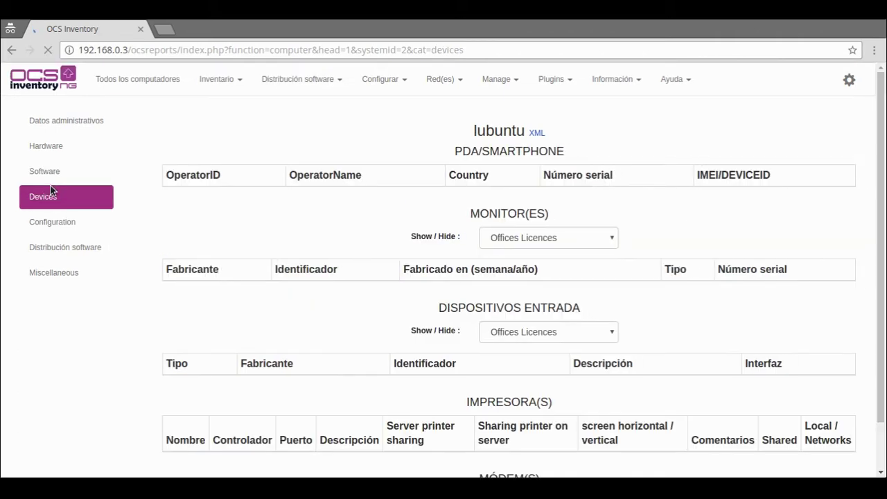
scroll(440, 298, "down", 1)
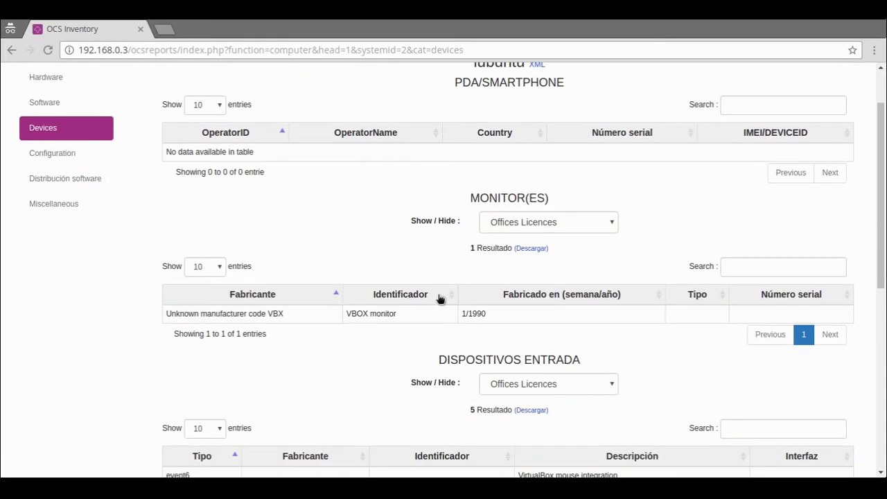
scroll(440, 298, "down", 3)
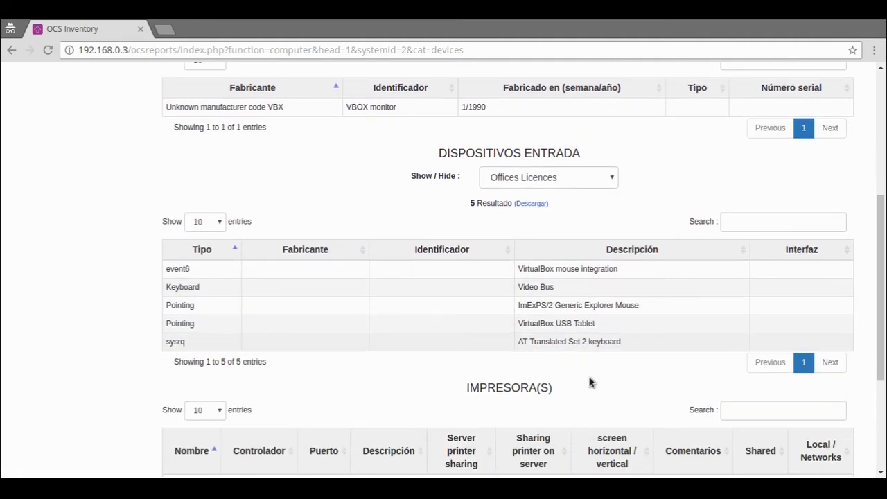
scroll(496, 354, "down", 1)
scroll(494, 372, "down", 3)
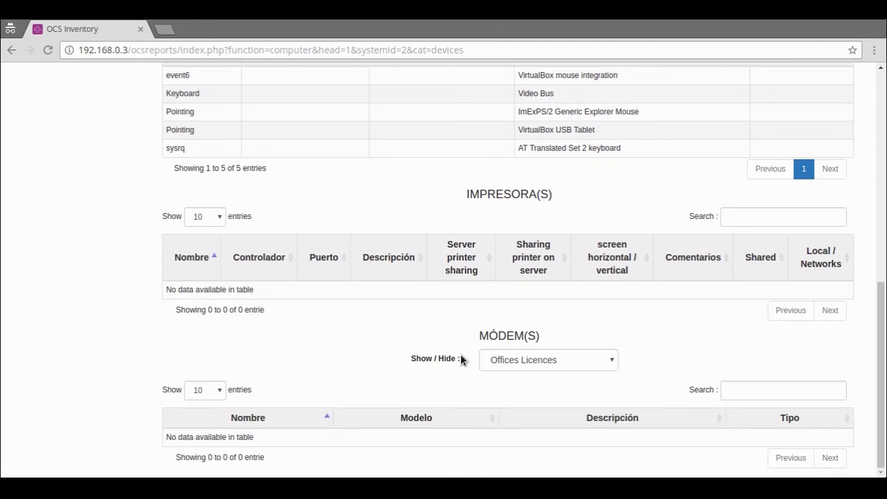
scroll(285, 300, "up", 15)
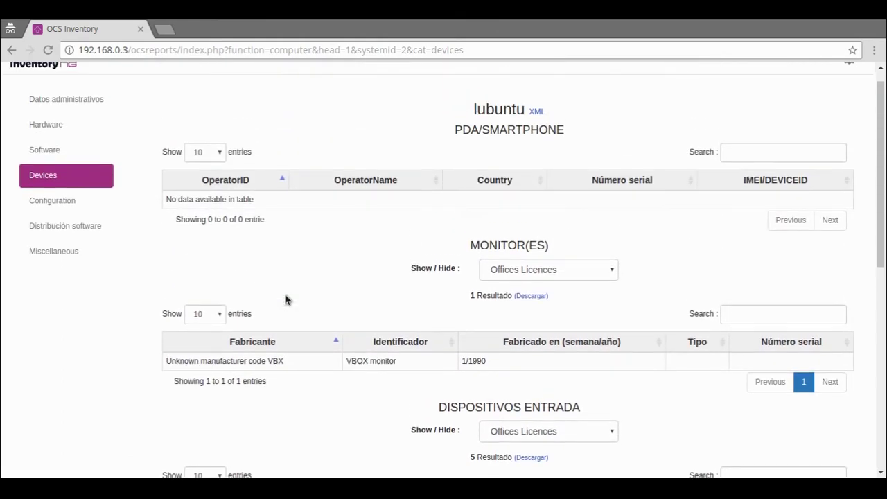
- Review lubuntu's configuration parameters from IPDISCOVER to SNMP_SWITCH and open them for editing
left_click(58, 226)
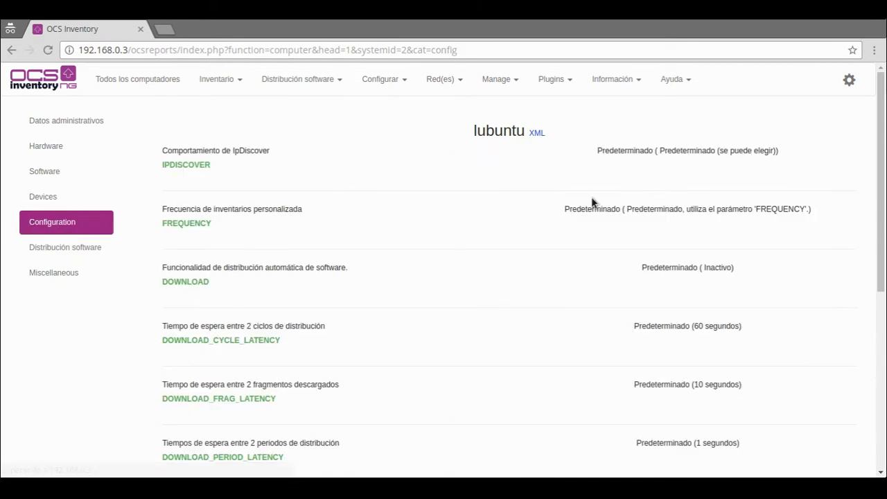
scroll(558, 368, "down", 5)
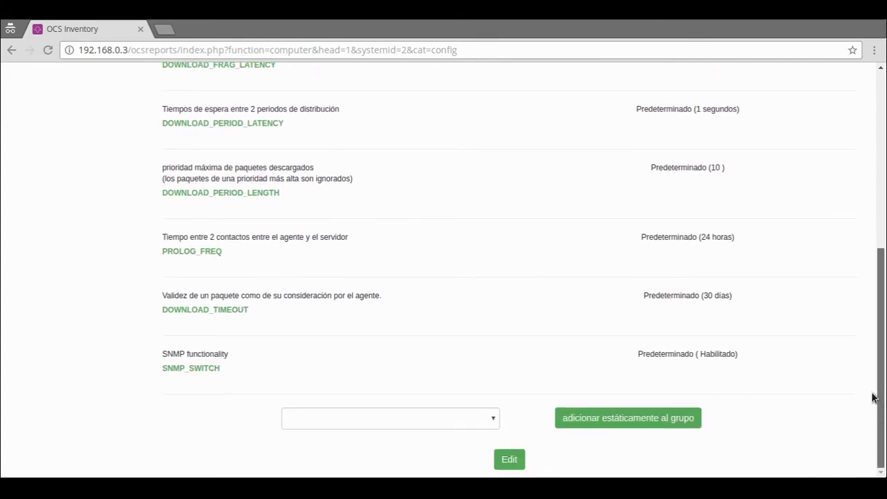
left_click_drag(875, 410, 859, 176)
mouse_move(384, 82)
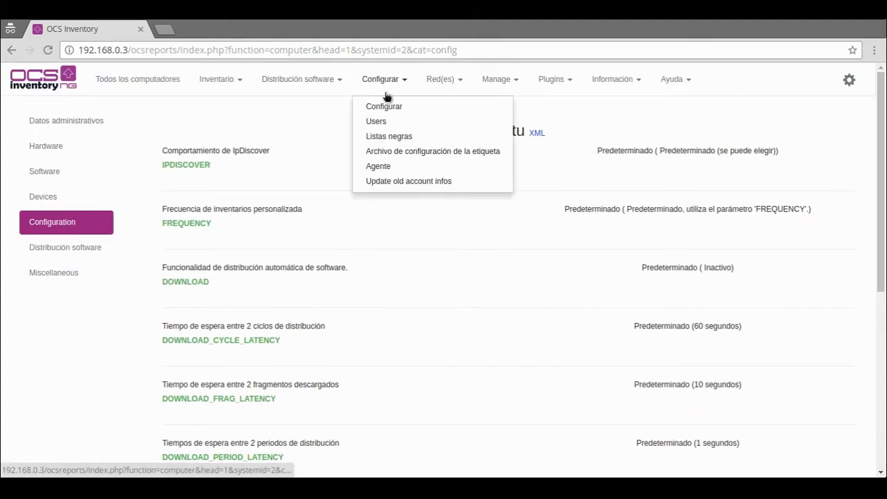
left_click_drag(880, 139, 857, 357)
left_click(518, 450)
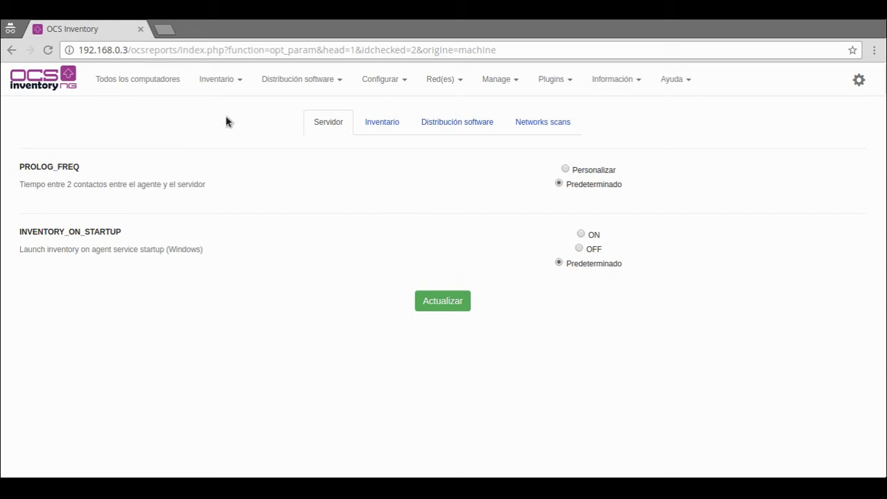
- Reopen lubuntu's record from the list of all computers and check its software distribution history and virtual machines table
left_click(138, 82)
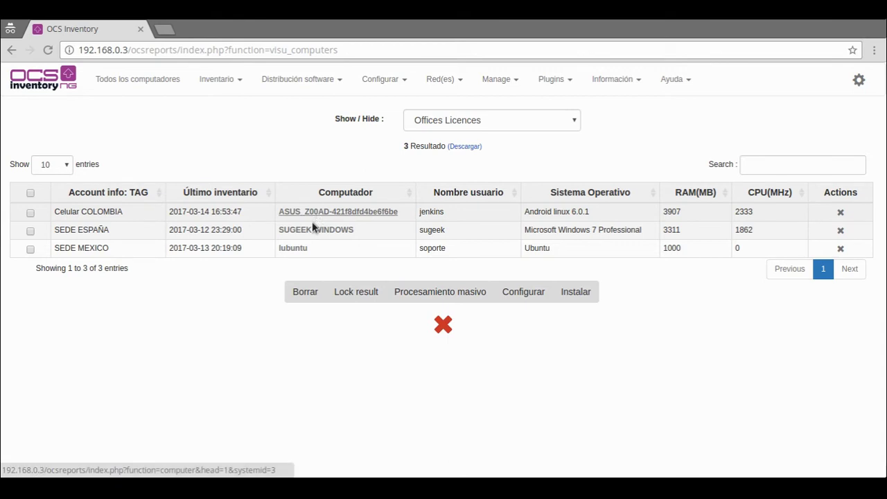
left_click(298, 249)
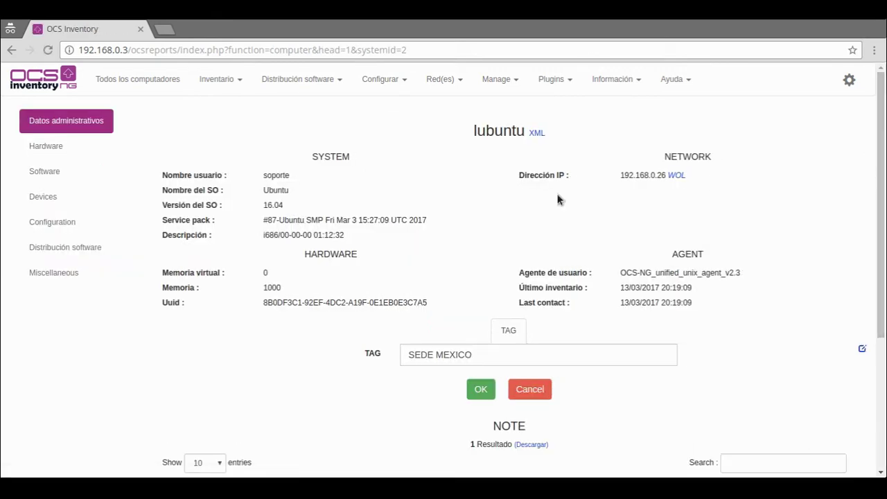
left_click(63, 247)
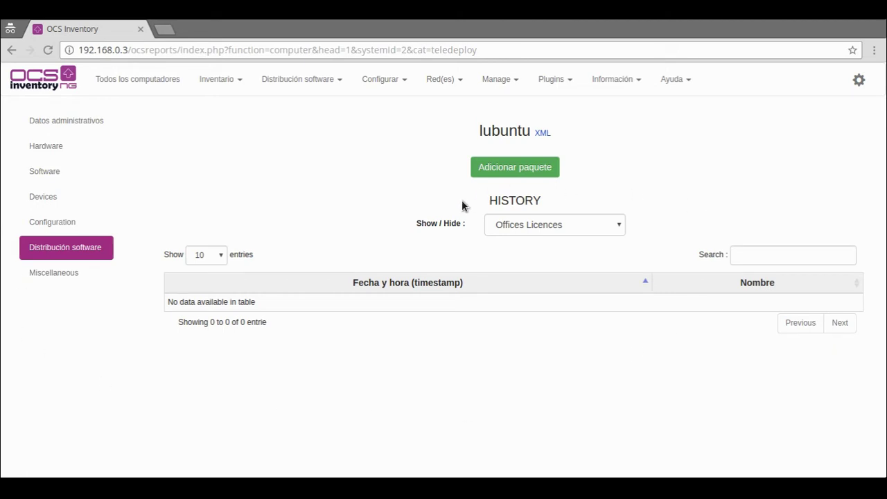
left_click(77, 269)
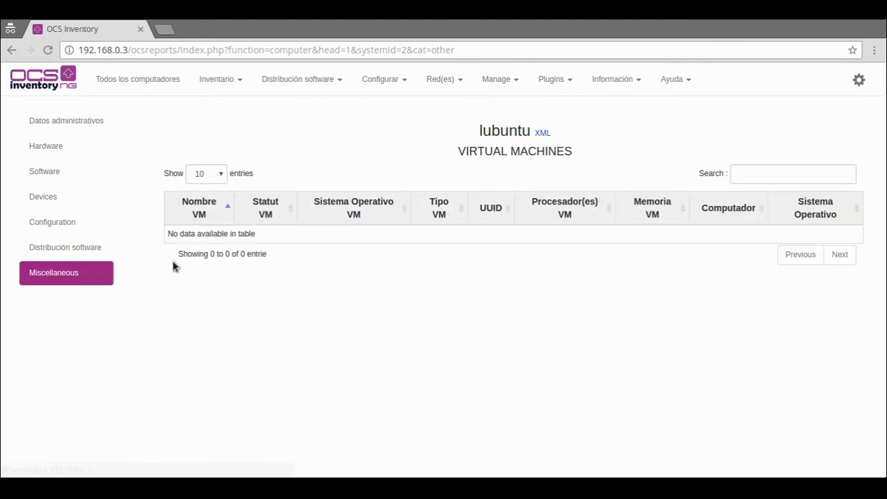
left_click(57, 126)
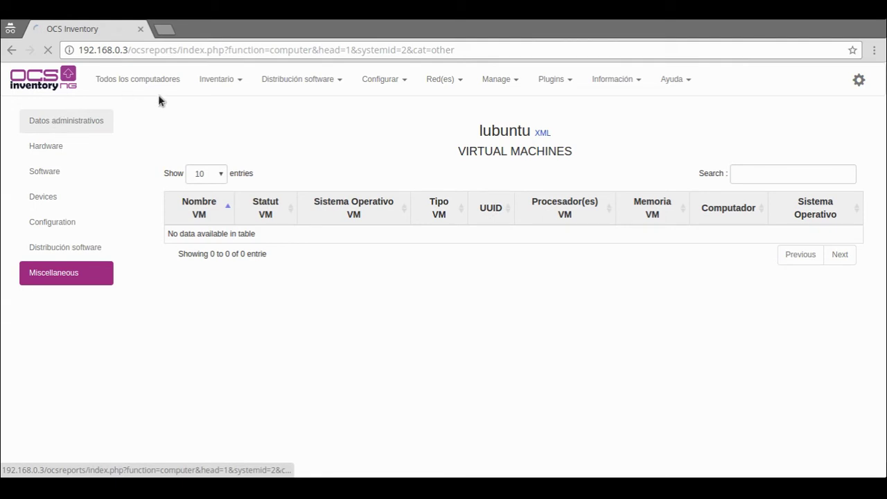
- Open the SUGEEK-WINDOWS record from the list of all computers and examine its Windows licence, Windows key and memory details
left_click(146, 79)
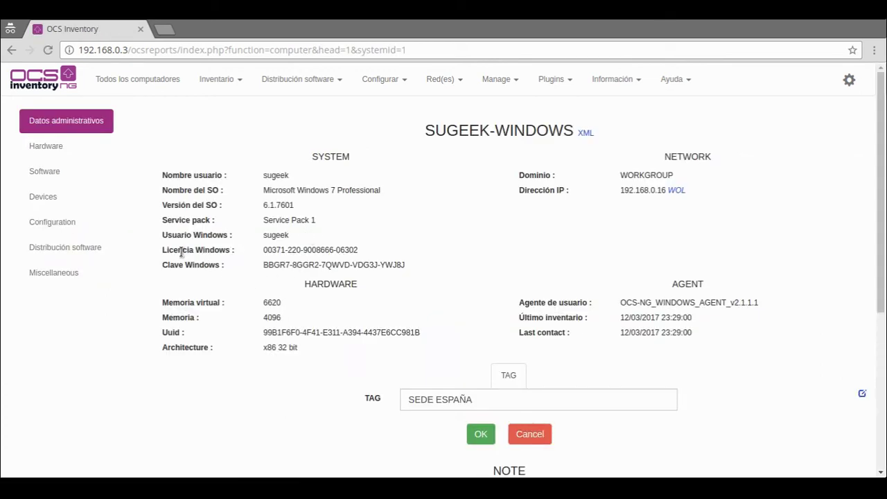
left_click_drag(181, 252, 385, 268)
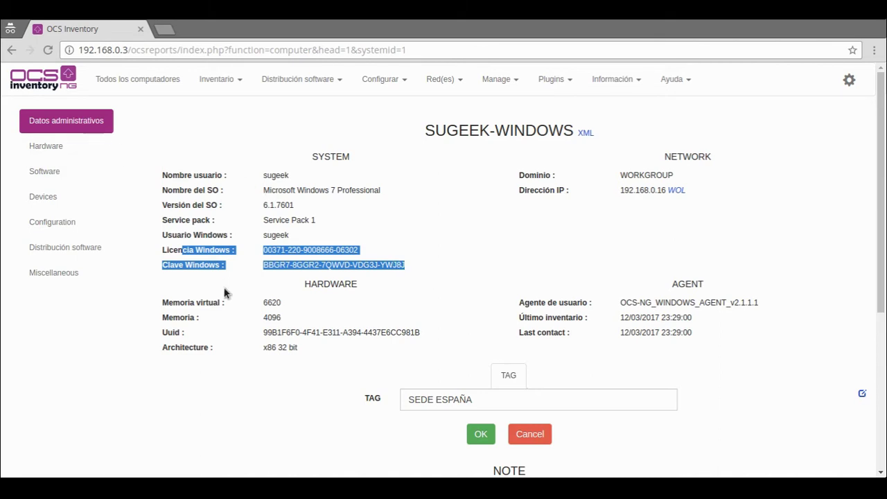
left_click_drag(263, 302, 267, 306)
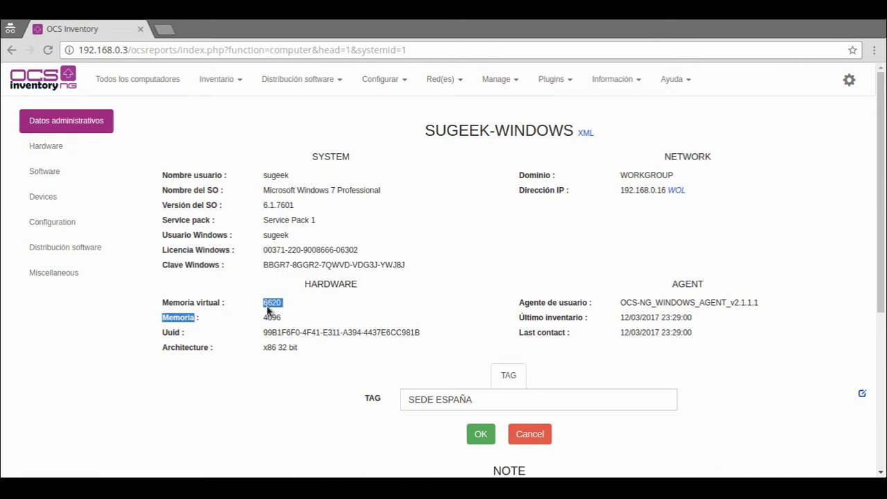
- Open SUGEEK-WINDOWS's hardware inventory and examine the processor, memory, storage and disk tables
left_click(72, 143)
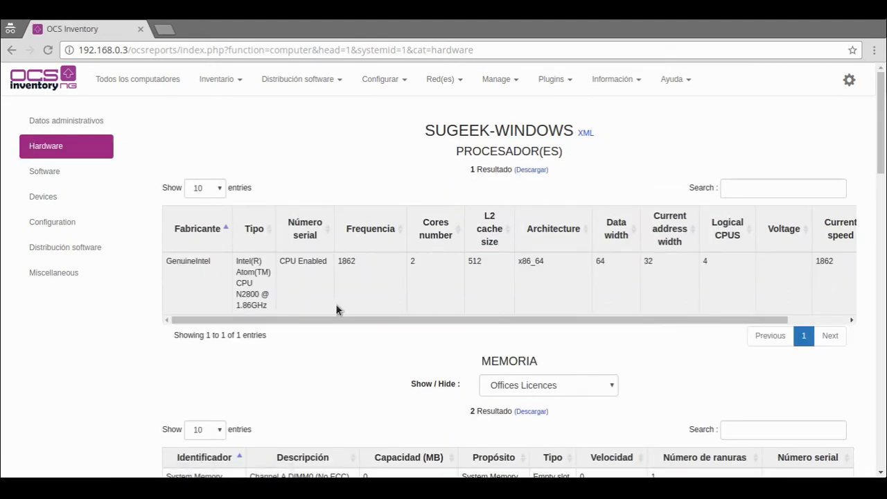
mouse_move(311, 319)
left_mouse_down()
mouse_move(407, 323)
mouse_move(314, 328)
left_mouse_up()
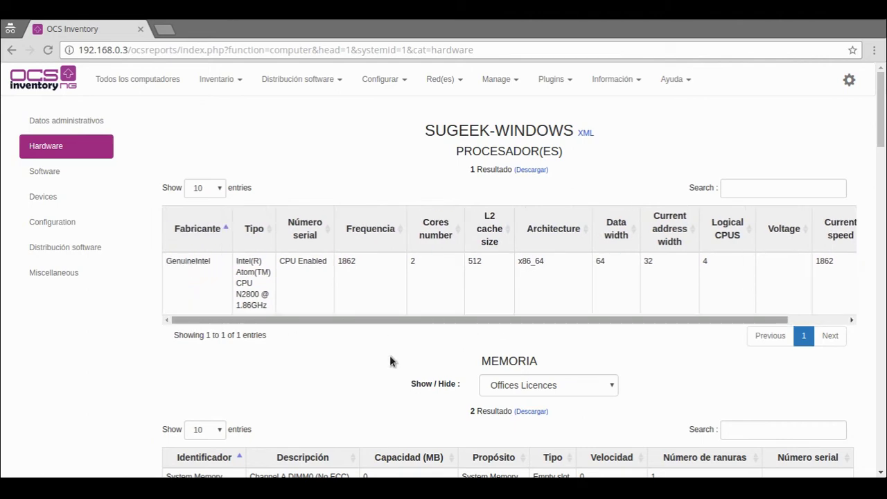
scroll(390, 354, "down", 5)
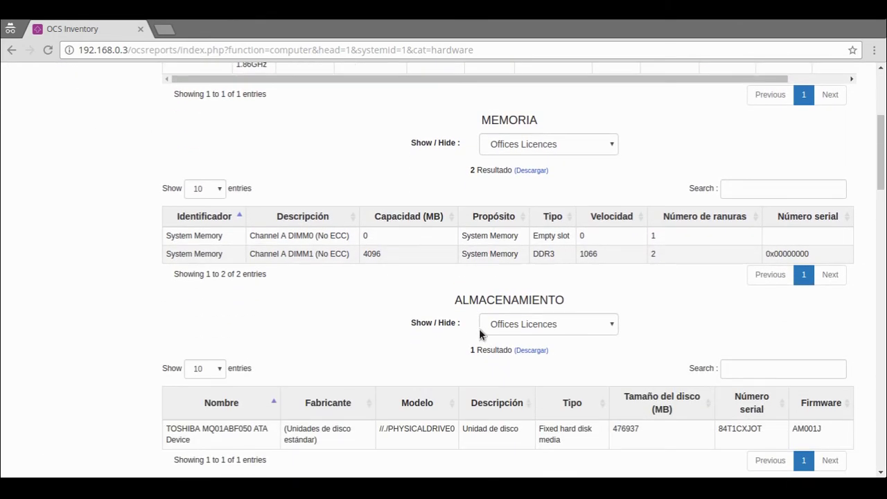
scroll(661, 331, "down", 3)
scroll(661, 330, "down", 2)
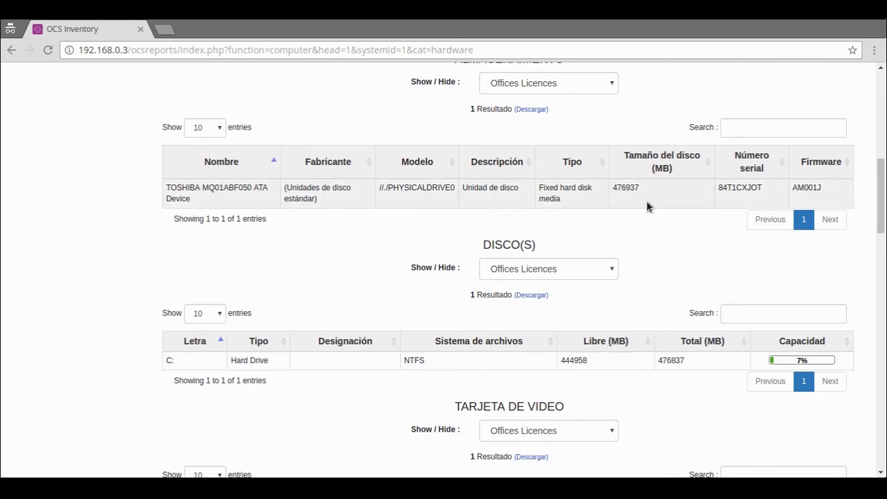
scroll(627, 208, "up", 1)
scroll(674, 257, "up", 10)
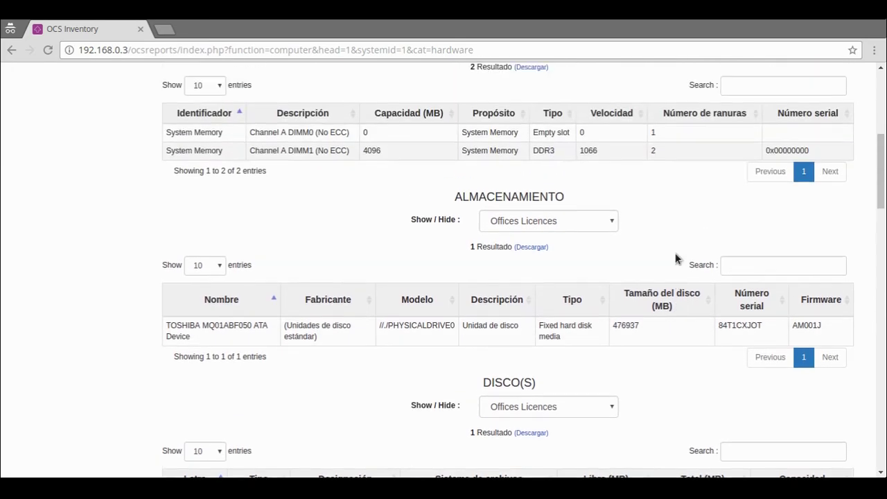
scroll(672, 333, "down", 2)
scroll(668, 352, "down", 10)
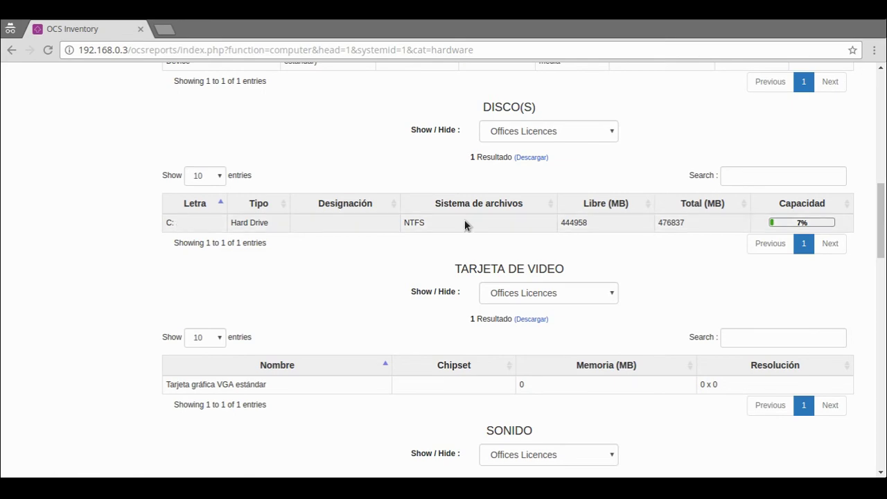
- Examine the video card, sound, network, controller, slot, port and BIOS tables in SUGEEK-WINDOWS's hardware inventory
scroll(700, 281, "down", 2)
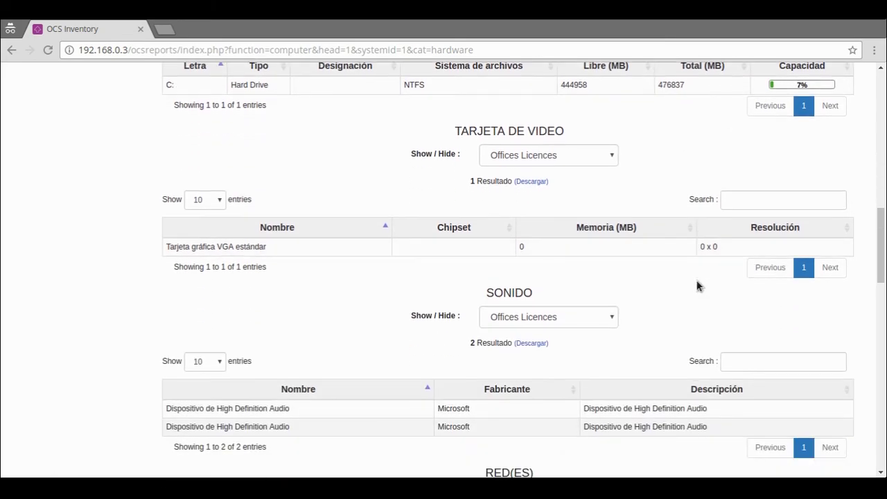
scroll(370, 298, "down", 3)
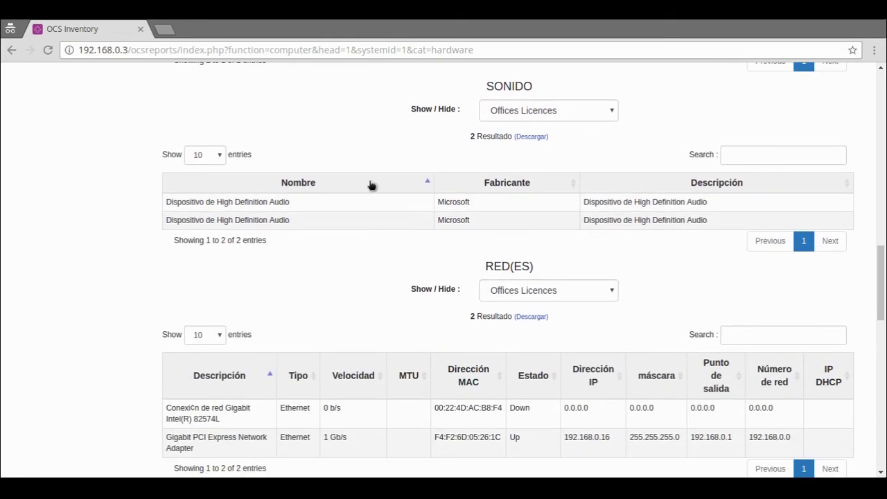
scroll(382, 271, "down", 2)
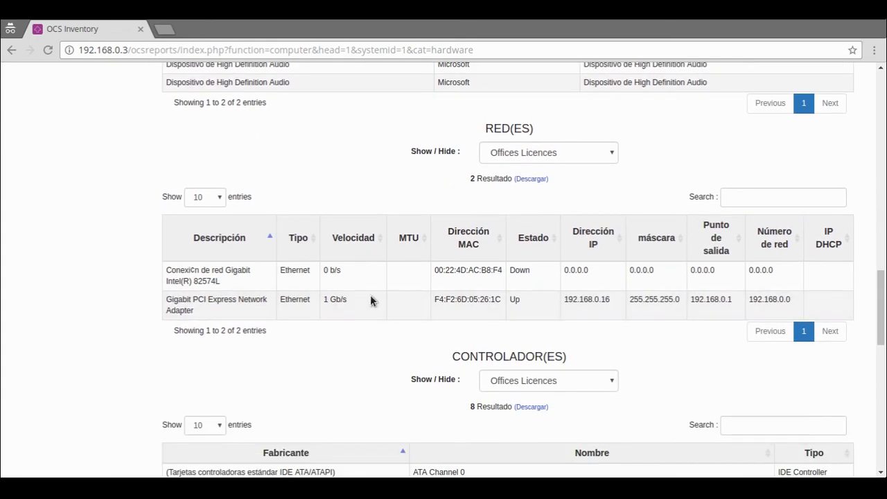
scroll(485, 305, "down", 2)
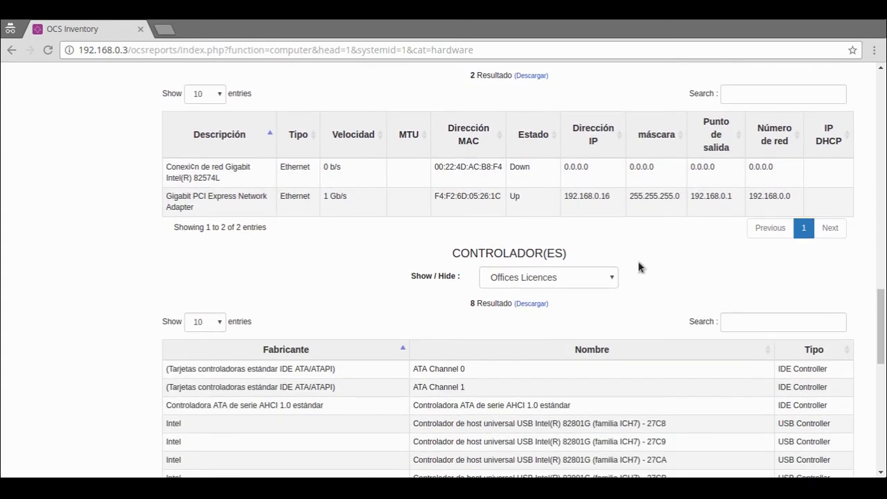
scroll(654, 312, "down", 6)
scroll(662, 312, "down", 3)
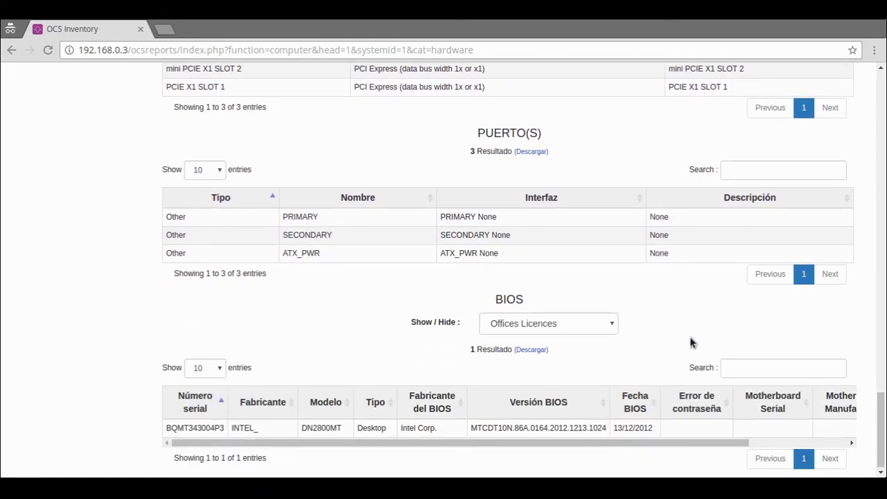
- Open SUGEEK-WINDOWS's installed software list and browse its entries page by page through page 3
left_click_drag(879, 423, 872, 83)
left_click(41, 142)
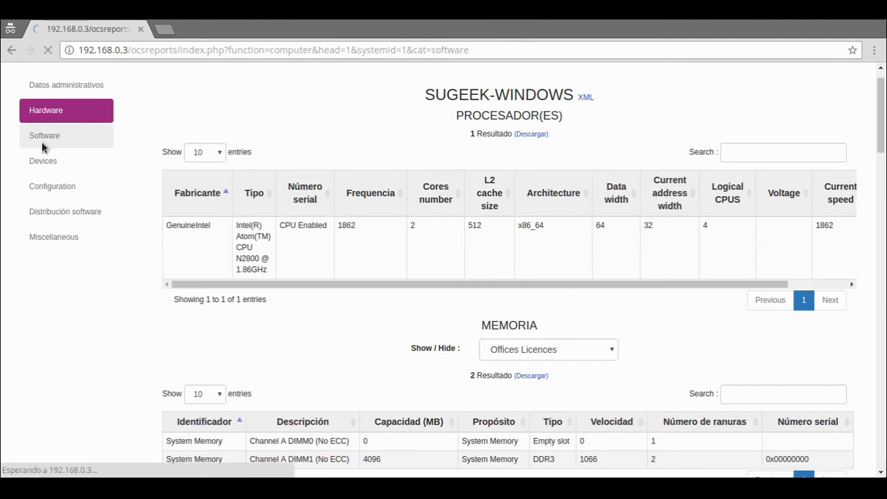
scroll(599, 251, "down", 1)
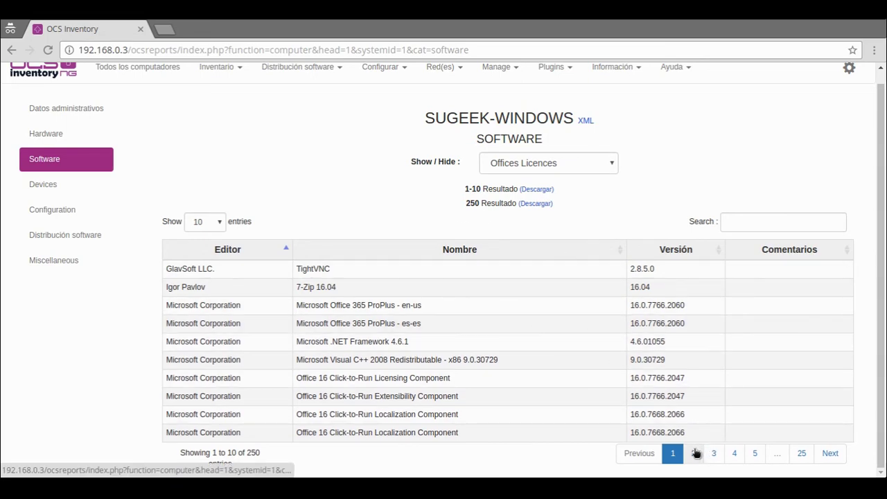
left_click(692, 453)
scroll(560, 367, "down", 3)
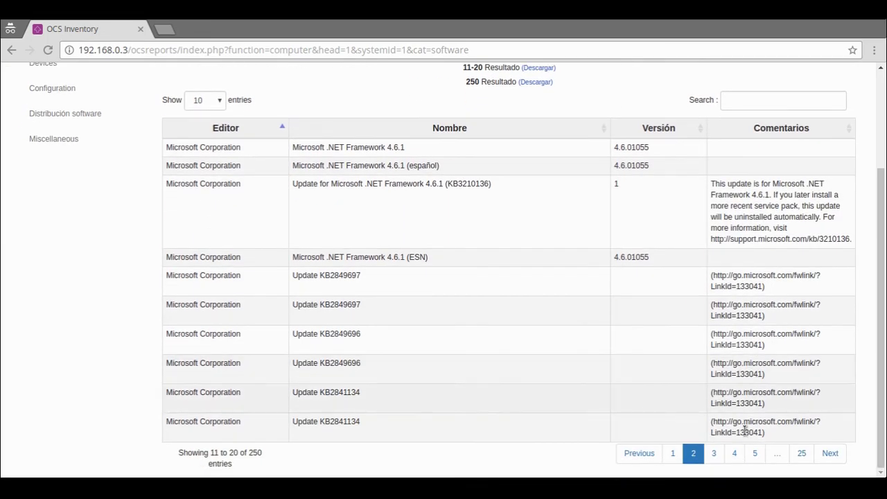
left_click(715, 452)
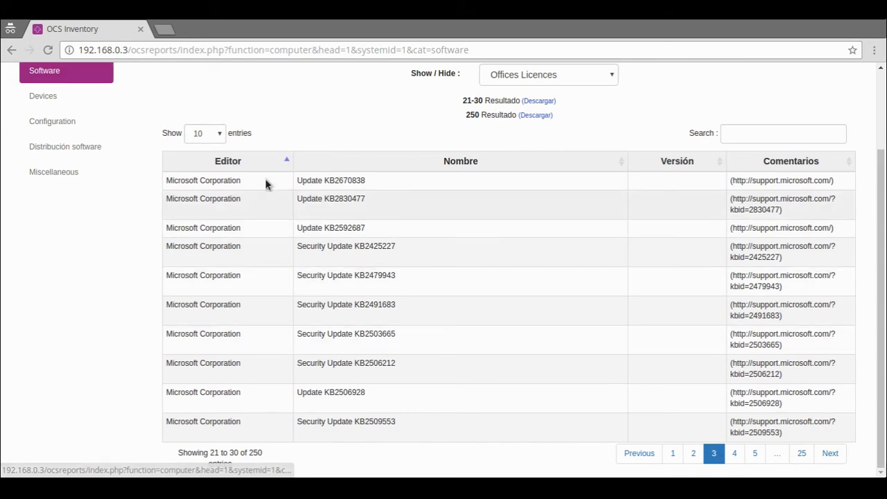
- Set the software list to show 50 entries per page and look through the longer page to its end
left_click(221, 139)
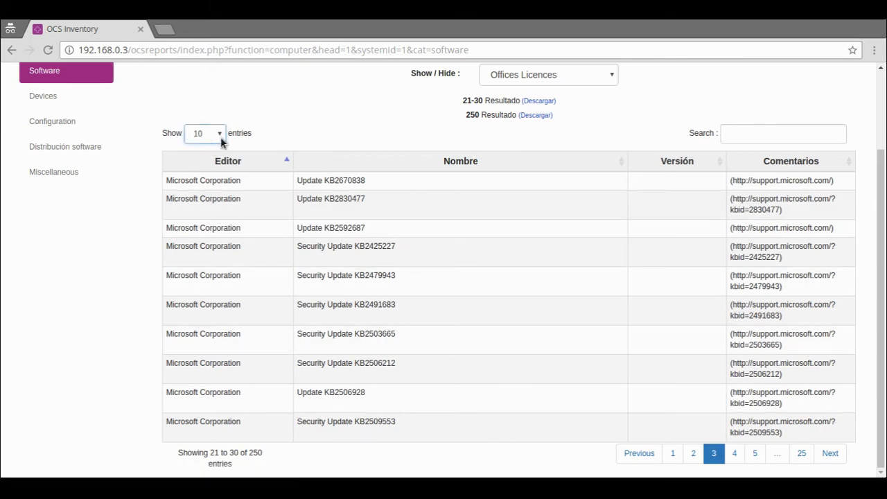
left_click(212, 177)
scroll(527, 244, "down", 3)
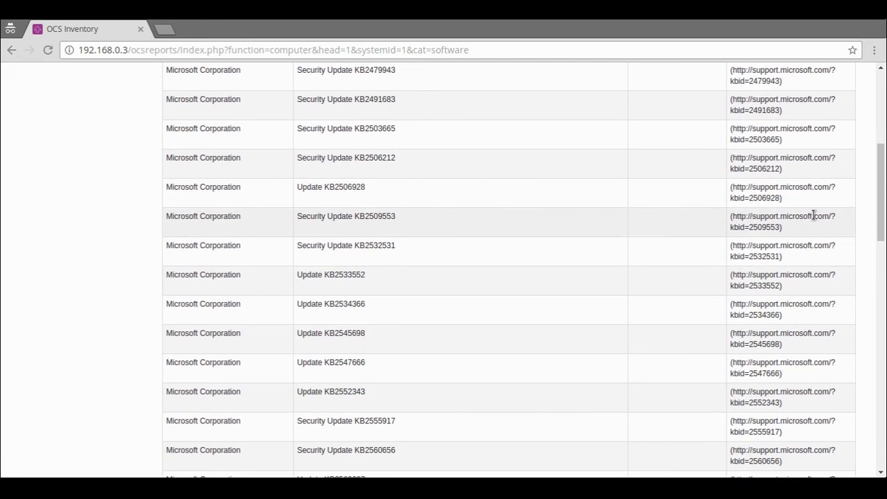
left_click_drag(880, 181, 873, 420)
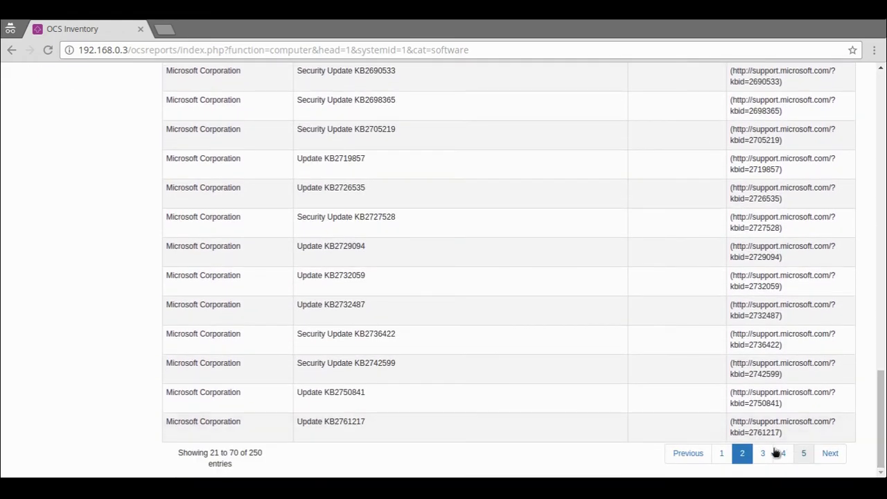
- Browse pages 3, 4 and 5 of SUGEEK-WINDOWS's software list to the end, and go back to page 1
left_click(762, 456)
left_click_drag(878, 416, 869, 464)
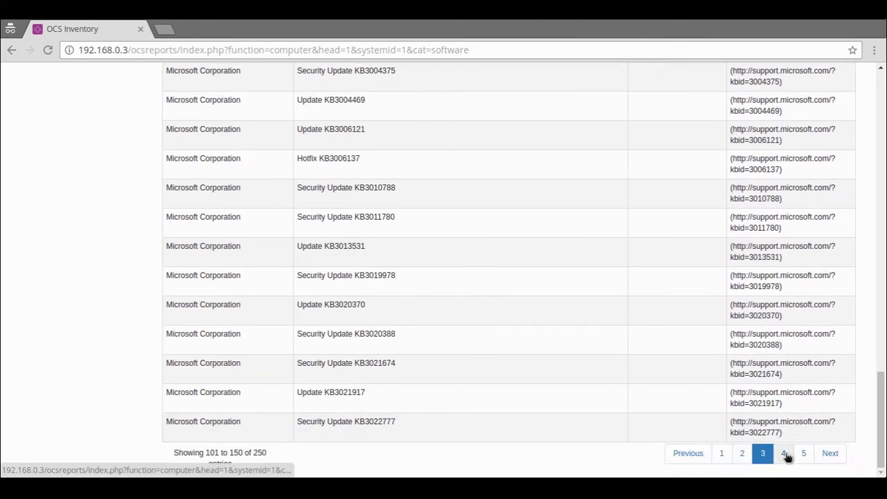
left_click(783, 453)
left_click_drag(879, 424, 881, 443)
left_click(805, 454)
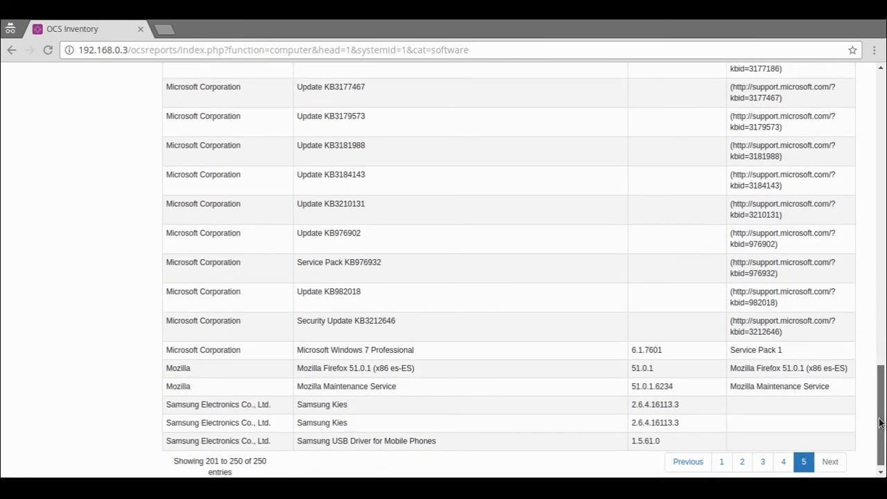
mouse_move(880, 422)
left_mouse_down()
mouse_move(882, 122)
mouse_move(881, 440)
left_mouse_up()
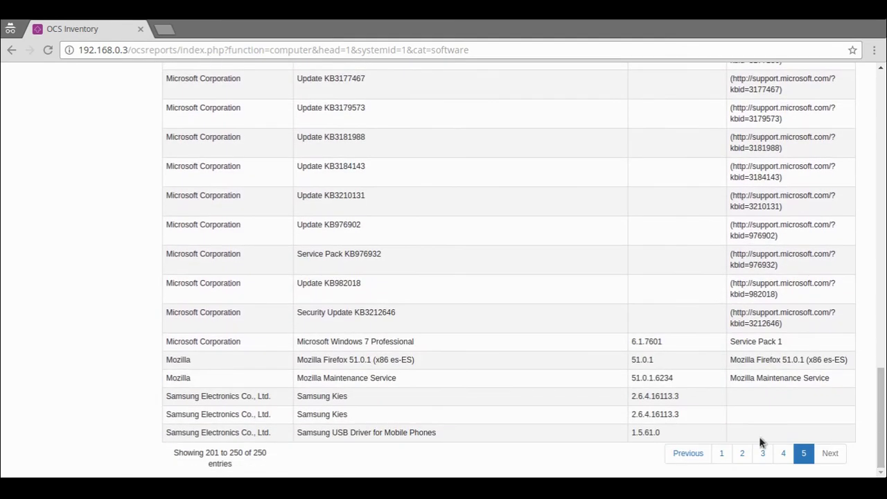
left_click(723, 453)
left_click_drag(880, 414, 880, 104)
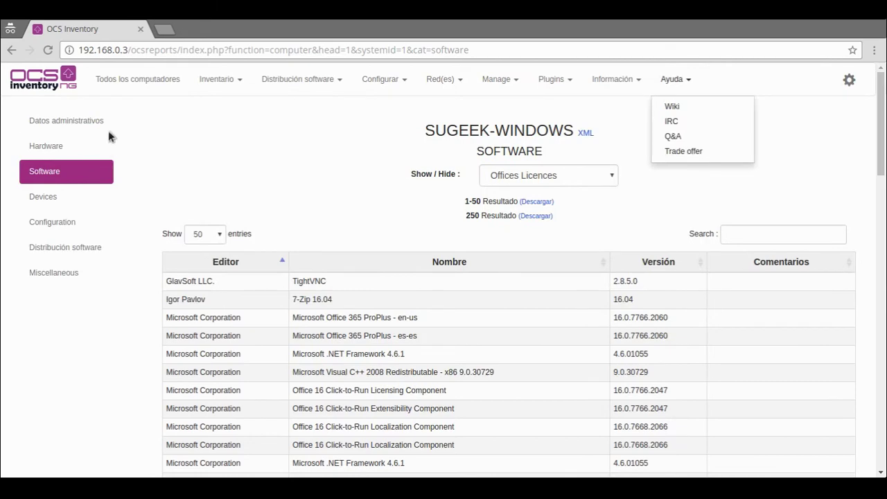
- Open SUGEEK-WINDOWS's devices section and examine the monitor, input device, printer and modem tables
left_click(70, 194)
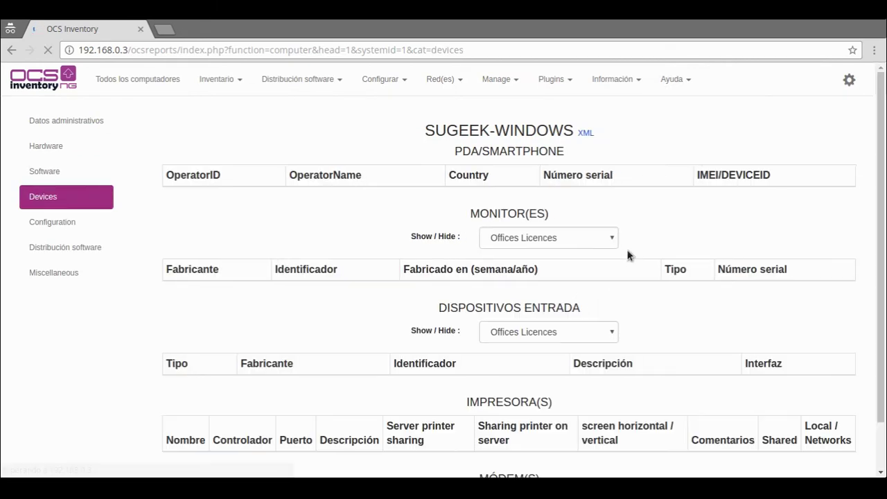
scroll(628, 255, "down", 1)
scroll(686, 289, "down", 4)
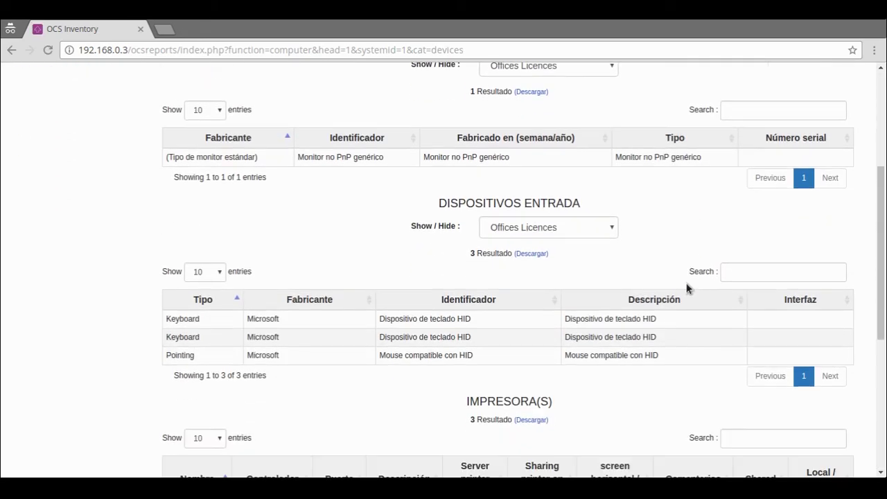
scroll(686, 289, "down", 3)
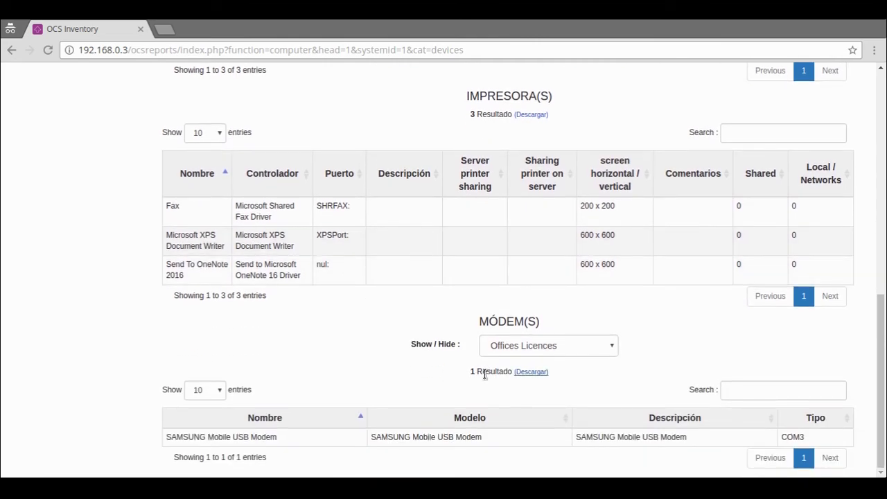
scroll(571, 188, "up", 6)
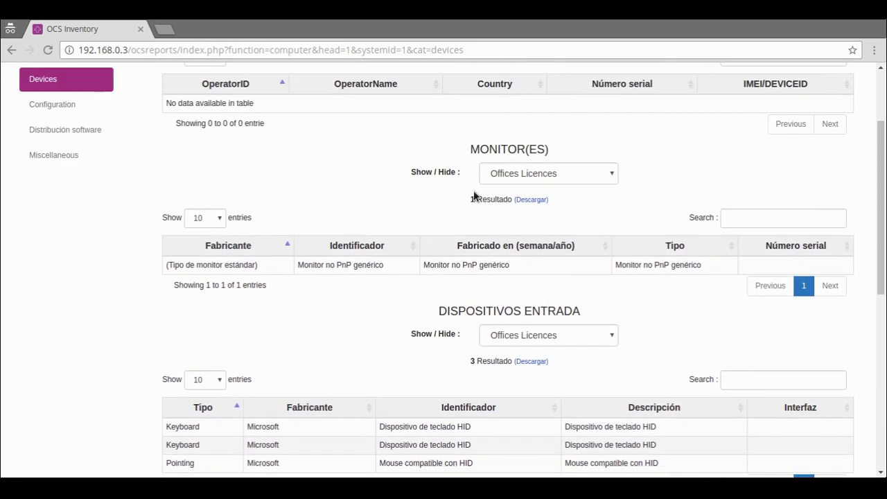
scroll(477, 192, "up", 2)
- View SUGEEK-WINDOWS's configuration settings, and open the ASUS_Z00AD Android phone's record from the list of all computers
left_click(83, 205)
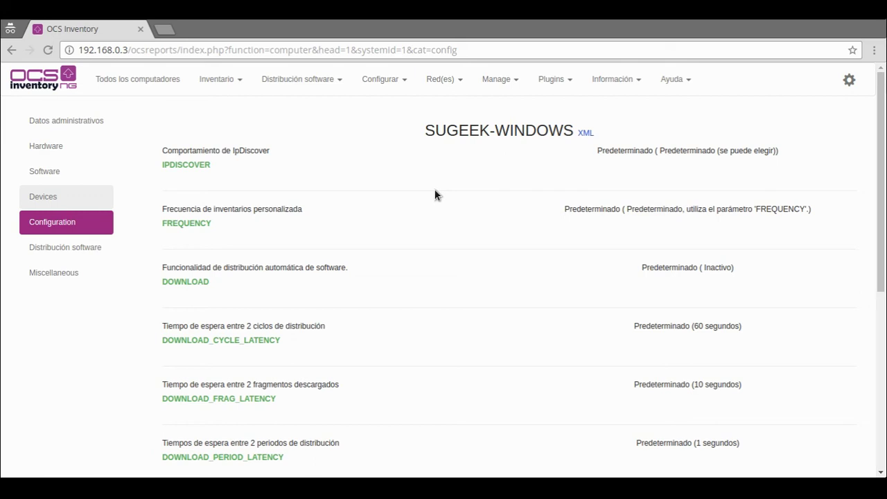
left_click(100, 126)
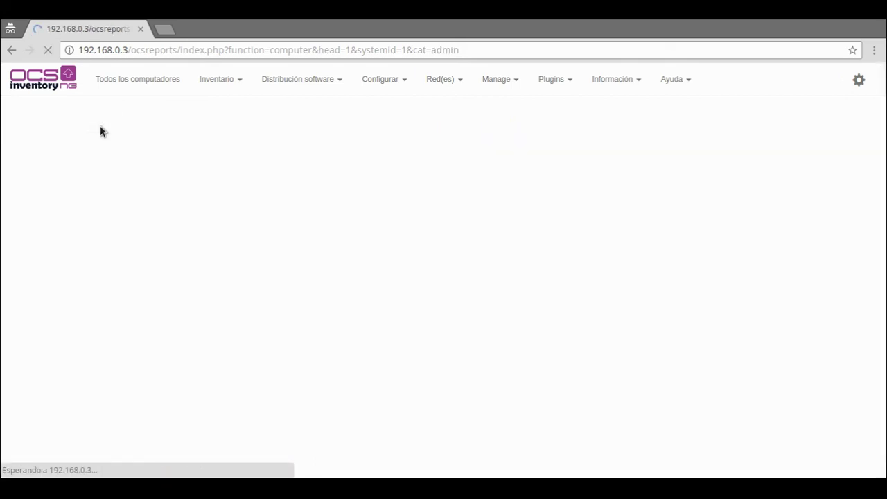
left_click(100, 79)
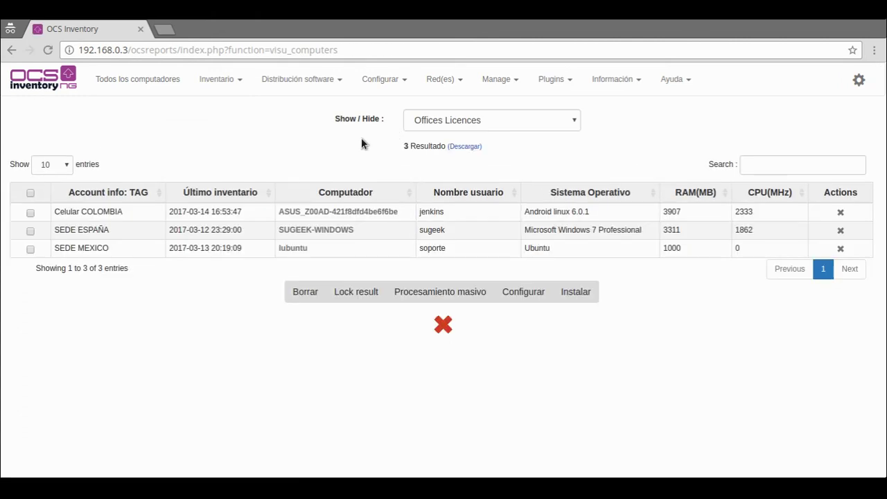
left_click(327, 211)
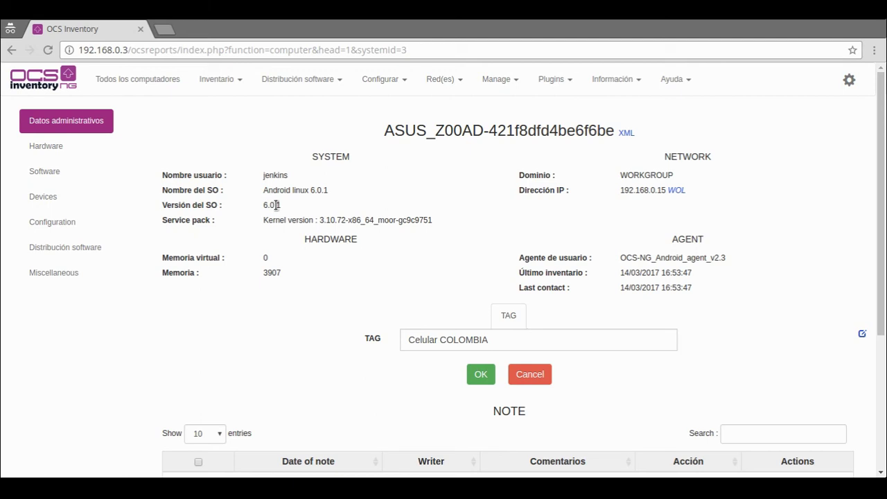
- Open the ASUS_Z00AD phone's hardware inventory and examine the processor, memory and storage tables
left_click(54, 145)
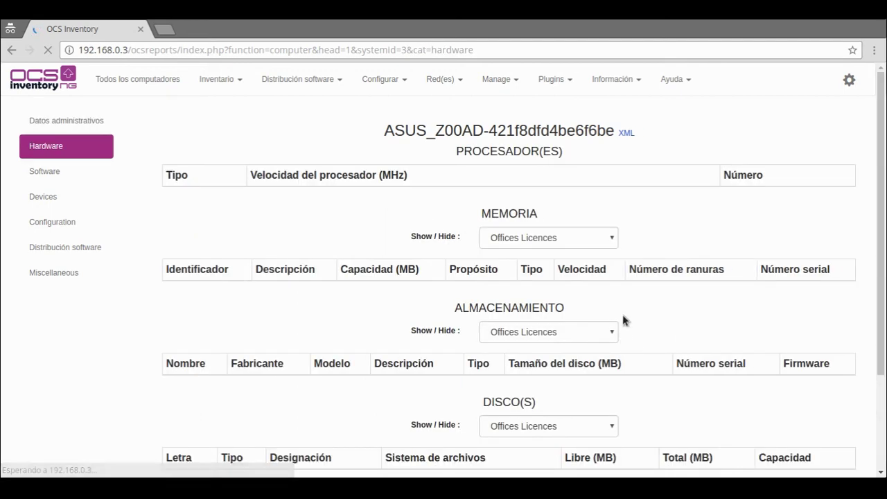
scroll(622, 331, "down", 2)
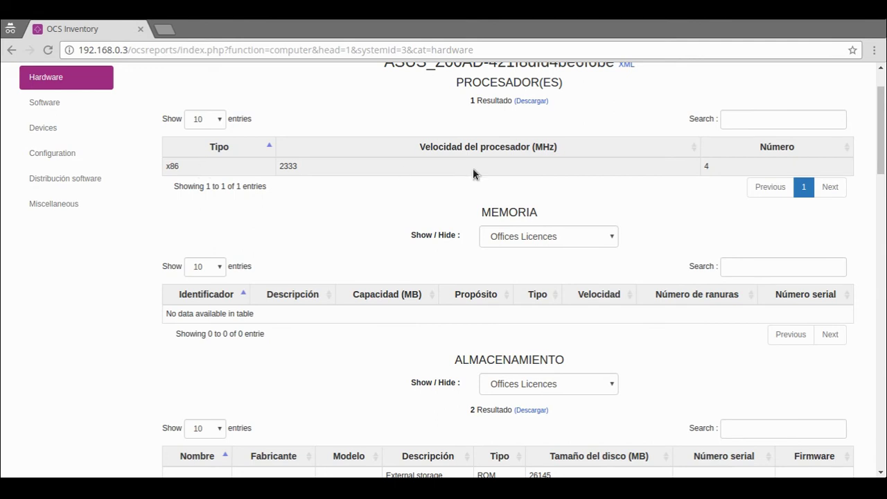
scroll(693, 291, "down", 2)
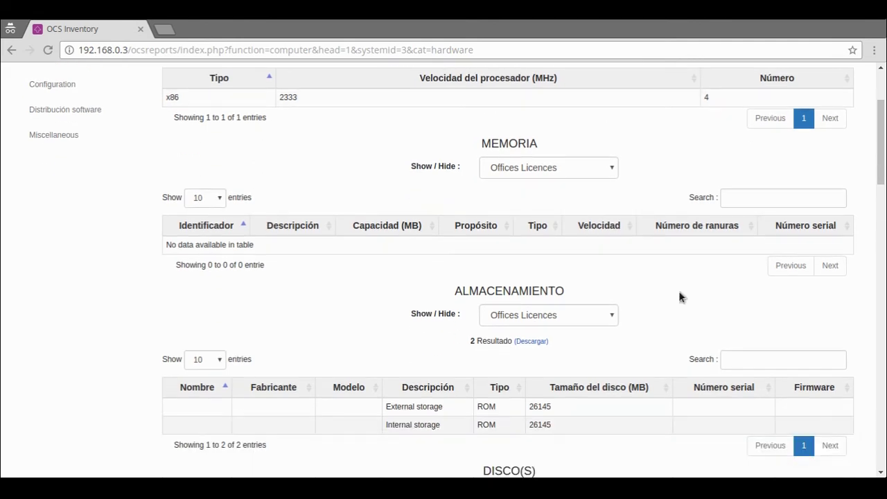
scroll(638, 293, "down", 5)
scroll(605, 230, "up", 2)
scroll(505, 201, "up", 2)
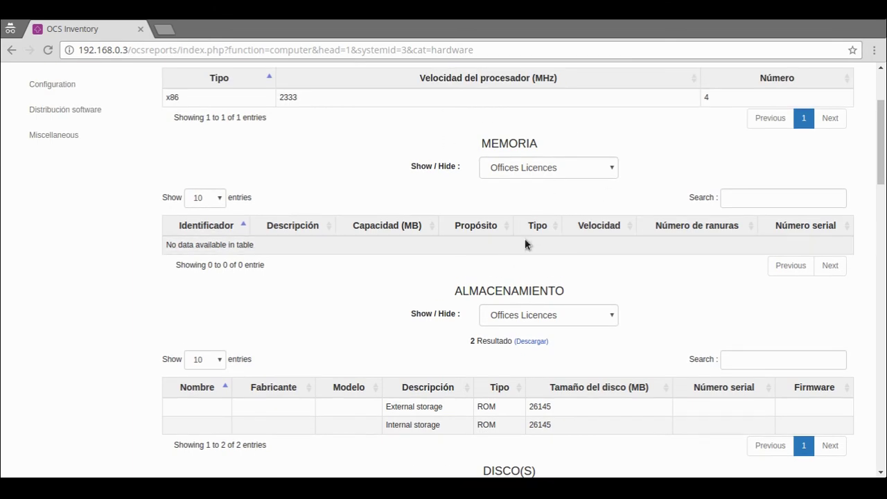
scroll(534, 256, "down", 4)
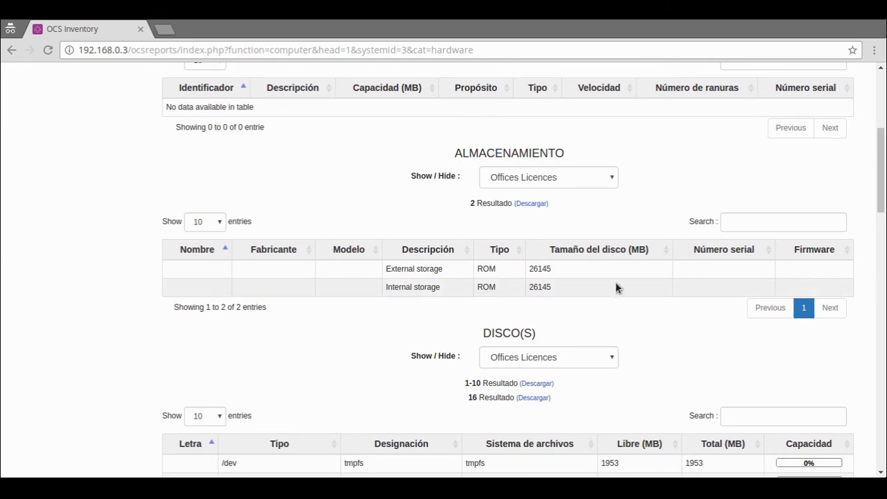
- Examine the disk table in the phone's hardware inventory, including mount points, file systems and capacity
scroll(616, 288, "down", 5)
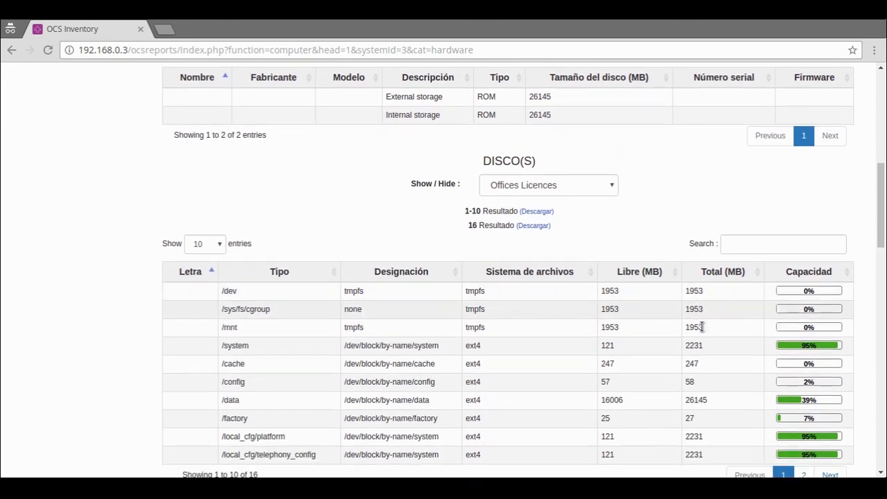
scroll(612, 346, "down", 2)
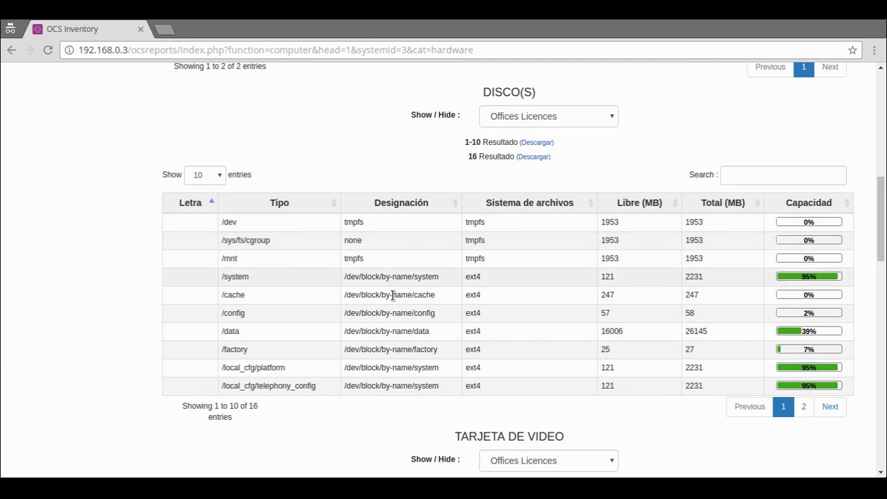
scroll(396, 344, "down", 6)
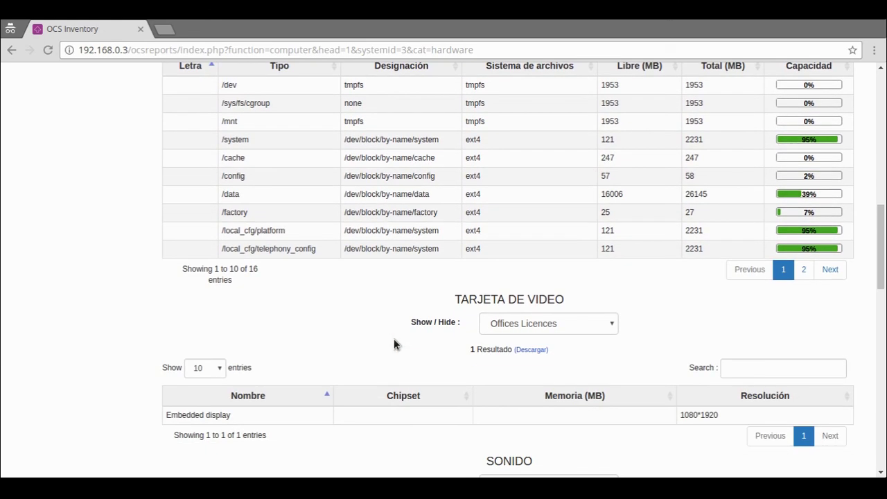
scroll(667, 222, "up", 5)
scroll(692, 220, "up", 1)
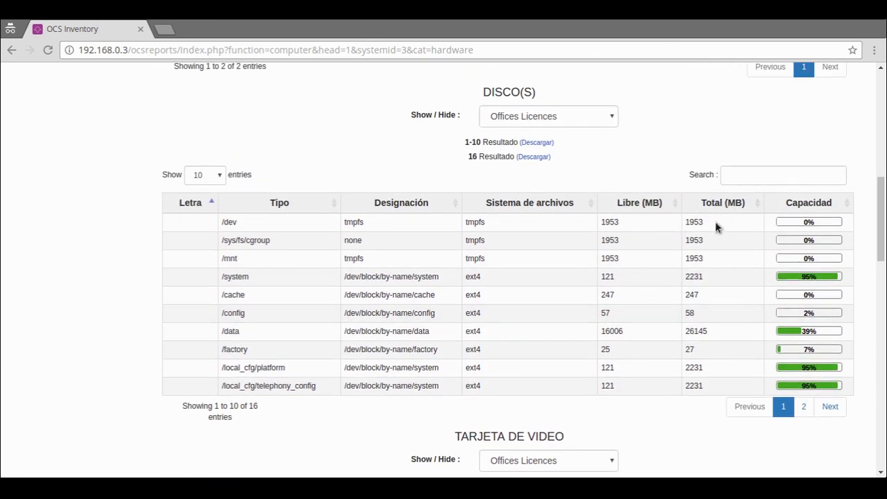
- Examine the video card, sound, network, controller, slot, port and BIOS tables in the phone's hardware inventory
scroll(701, 380, "down", 8)
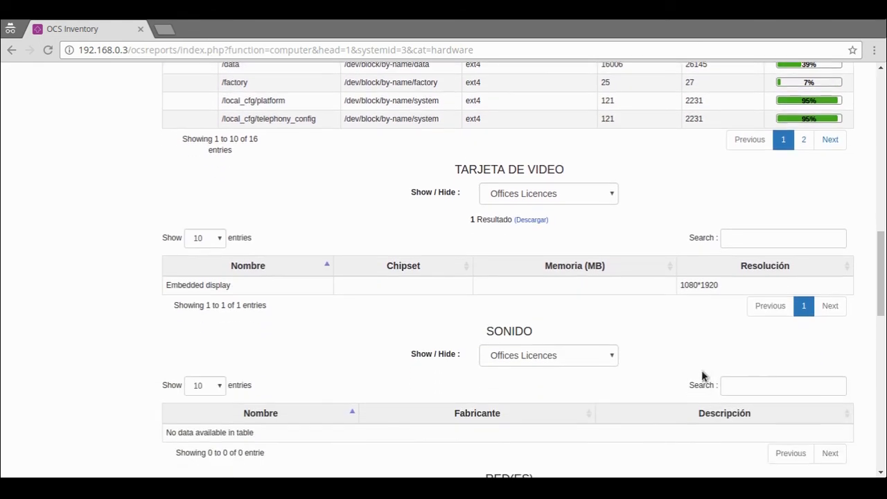
scroll(701, 375, "down", 9)
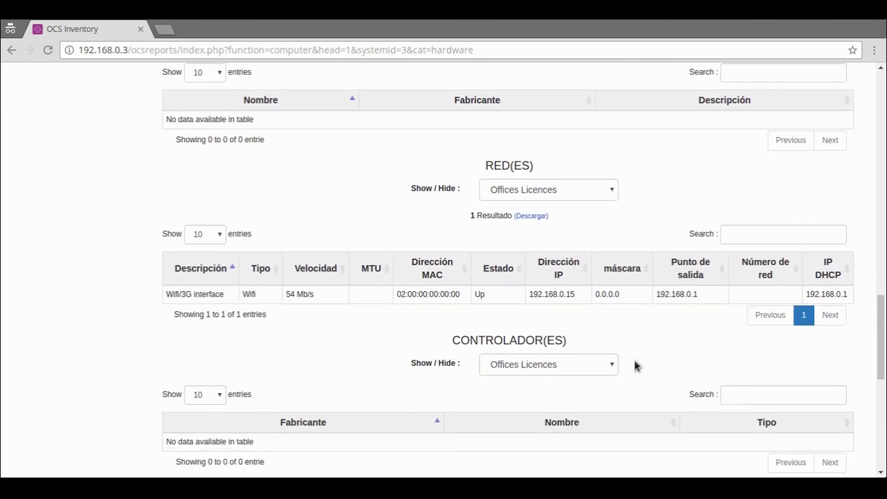
scroll(633, 365, "down", 3)
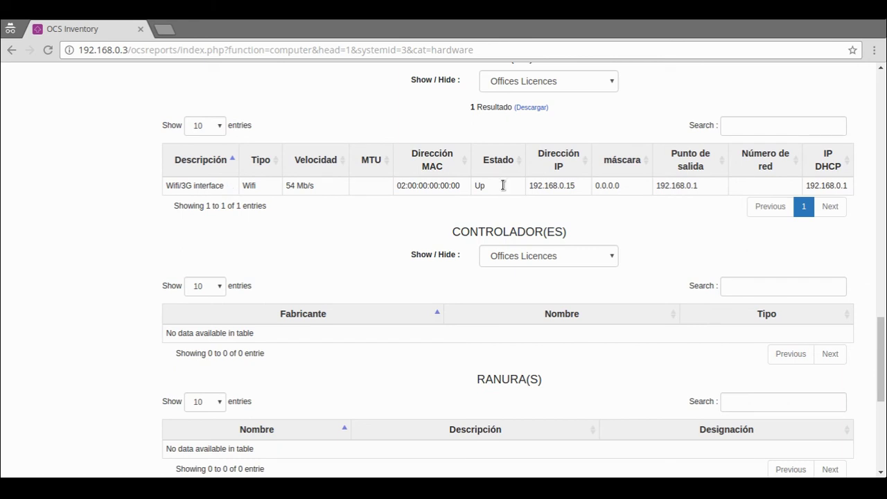
scroll(583, 285, "down", 2)
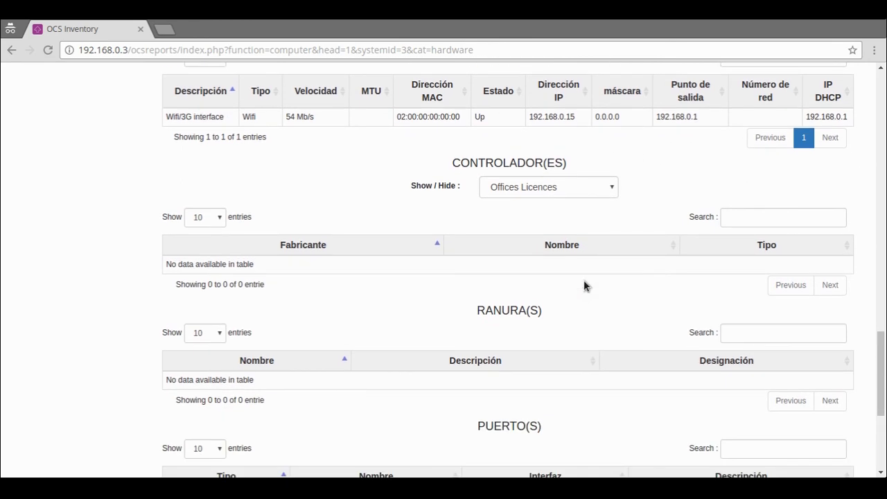
scroll(583, 286, "down", 4)
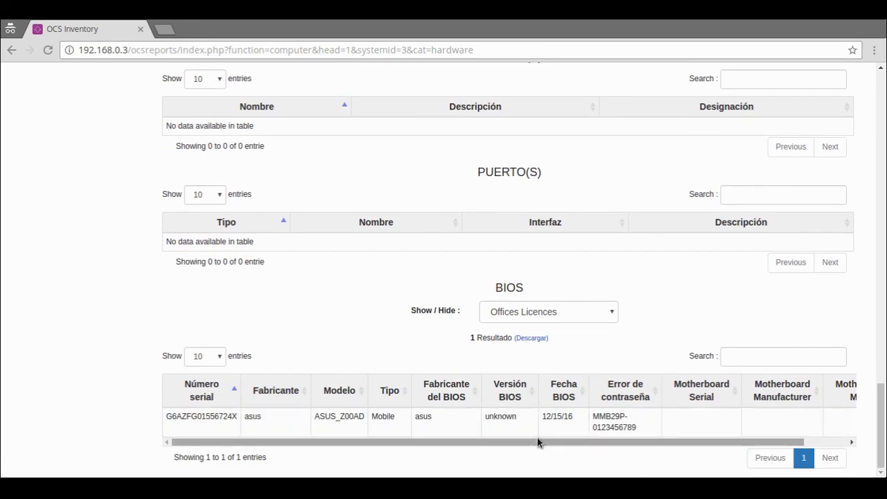
left_click_drag(537, 438, 693, 436)
- Open the phone's devices section, examine the smartphone operator and monitor tables, and highlight the IMEI/device ID value
scroll(419, 264, "up", 6)
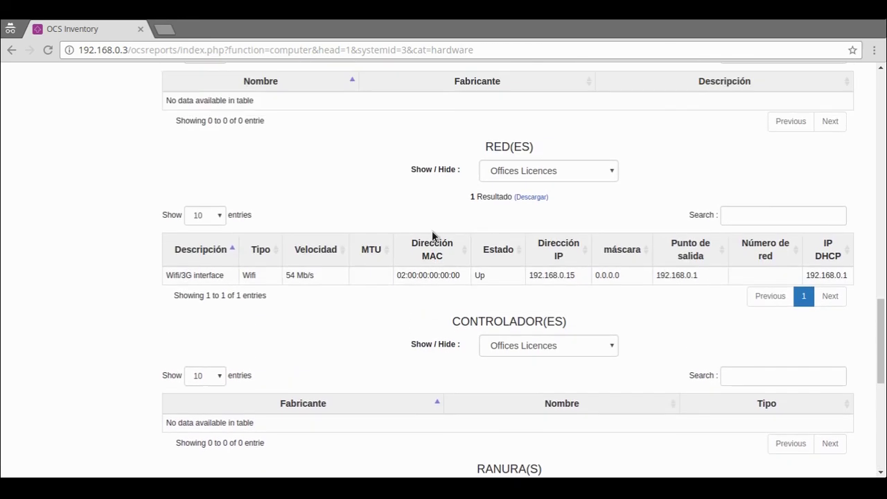
scroll(431, 230, "up", 12)
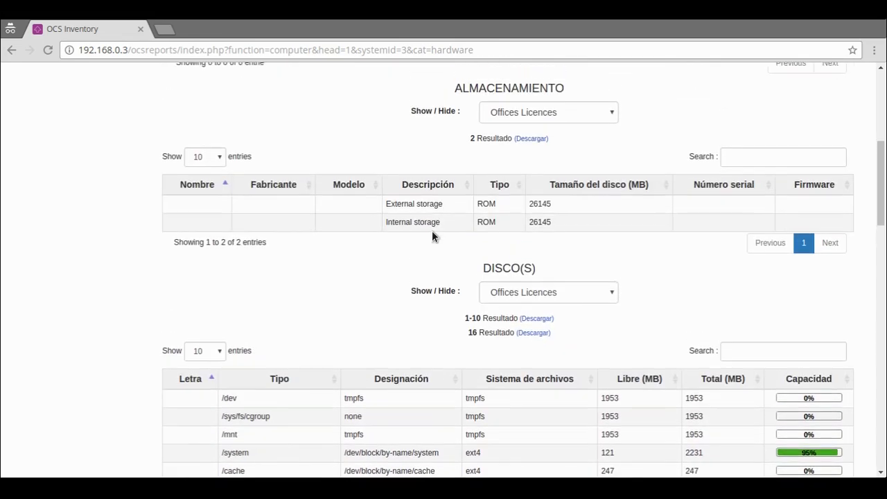
scroll(432, 230, "up", 5)
left_click(83, 197)
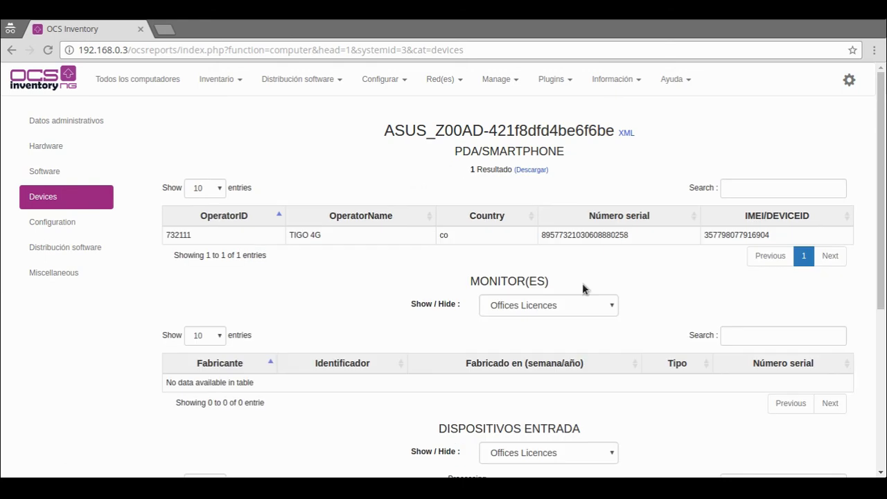
scroll(634, 276, "down", 3)
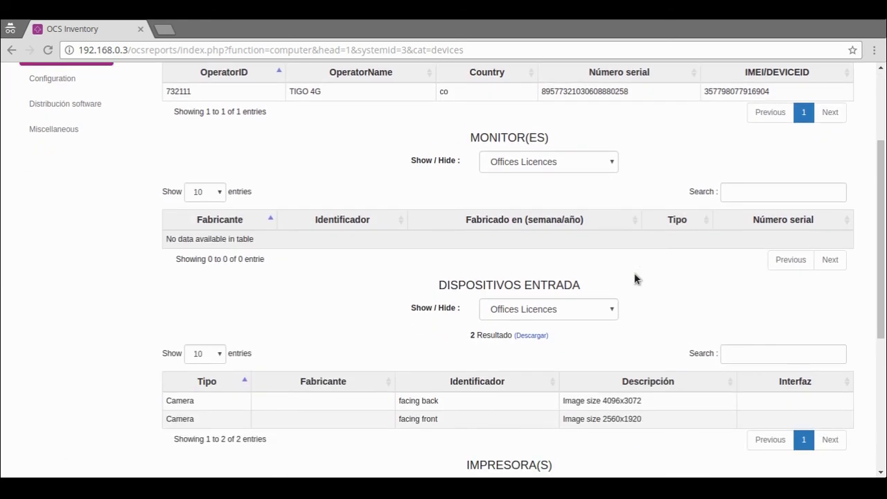
scroll(613, 180, "up", 2)
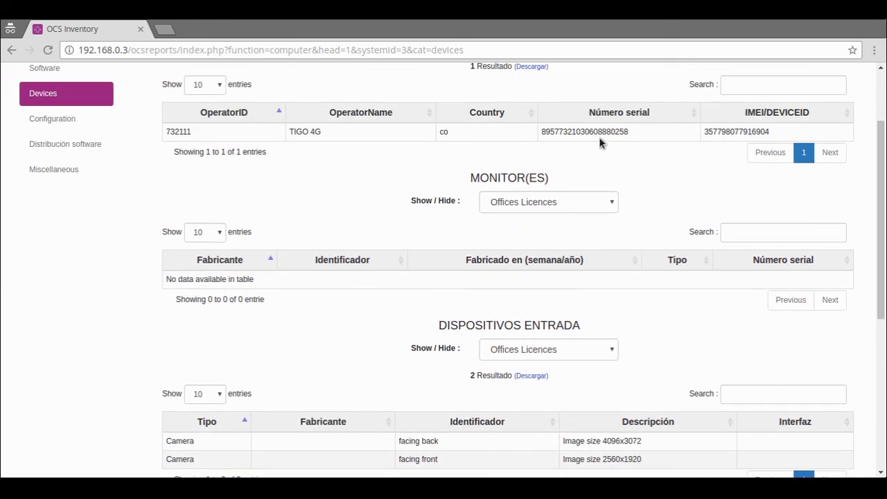
double_click(708, 131)
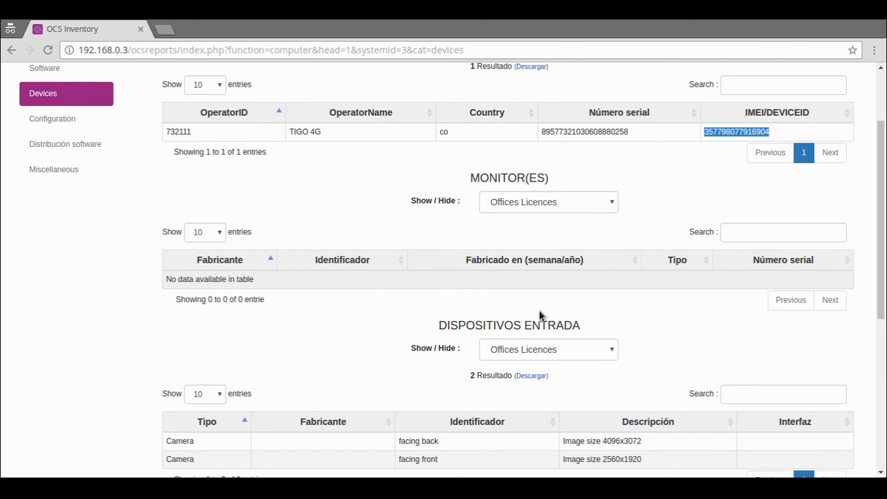
- Examine the phone's input device, printer and modem tables, and return to the list of all computers
scroll(540, 315, "down", 4)
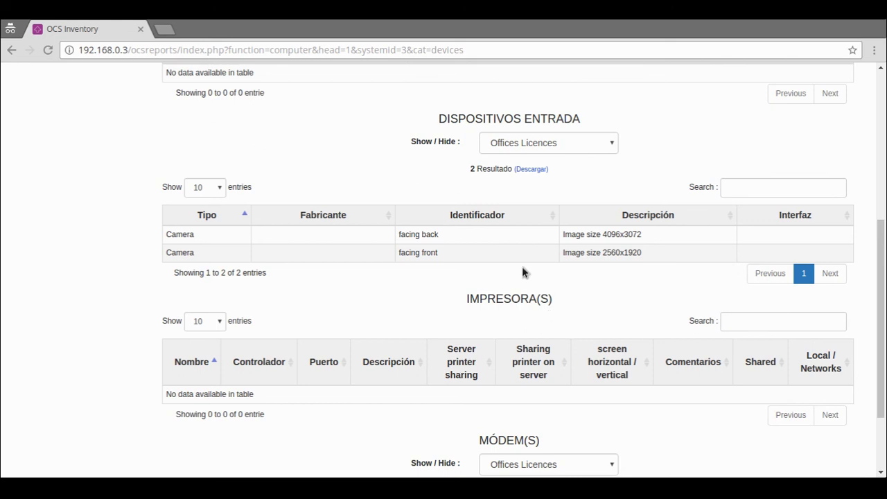
scroll(449, 257, "down", 2)
scroll(423, 284, "up", 1)
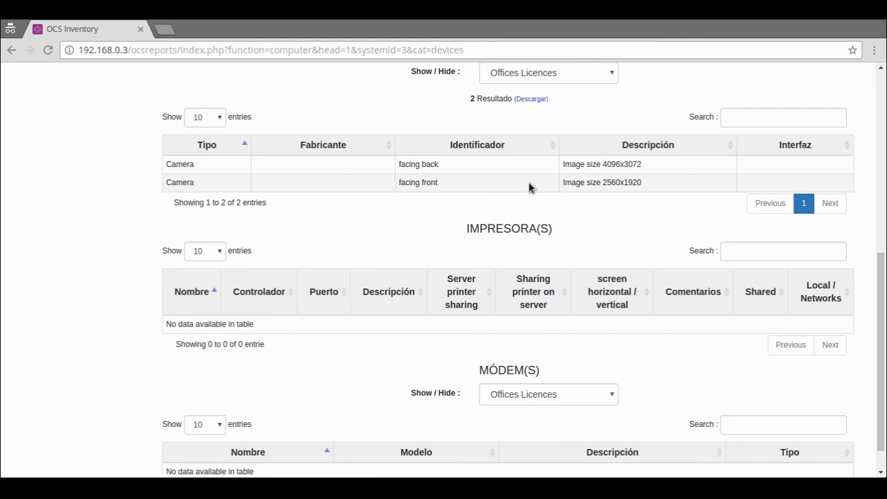
scroll(367, 340, "down", 1)
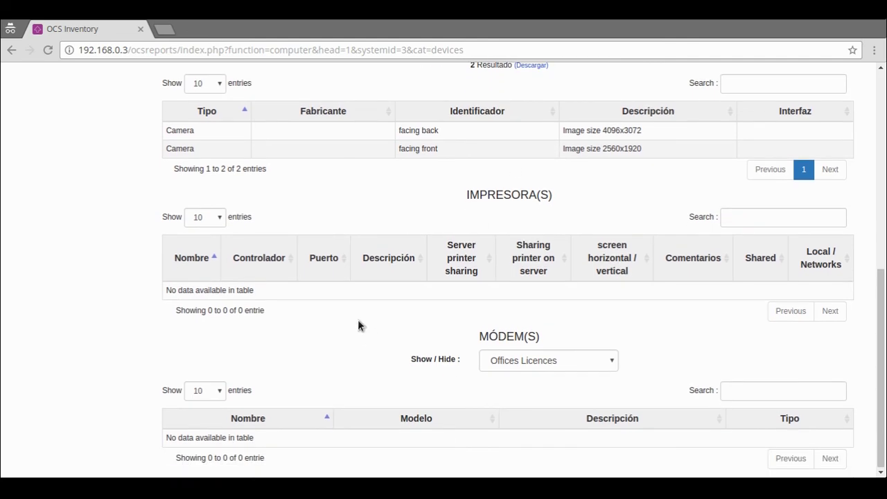
scroll(357, 320, "up", 10)
left_click(104, 80)
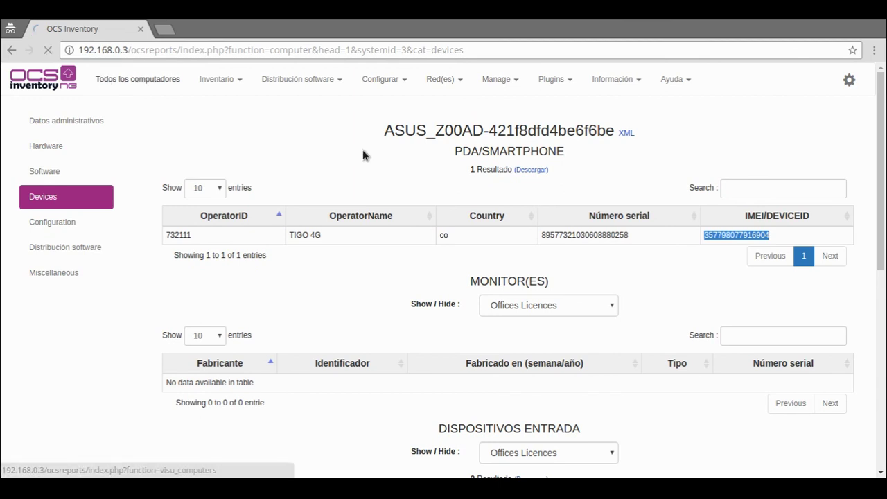